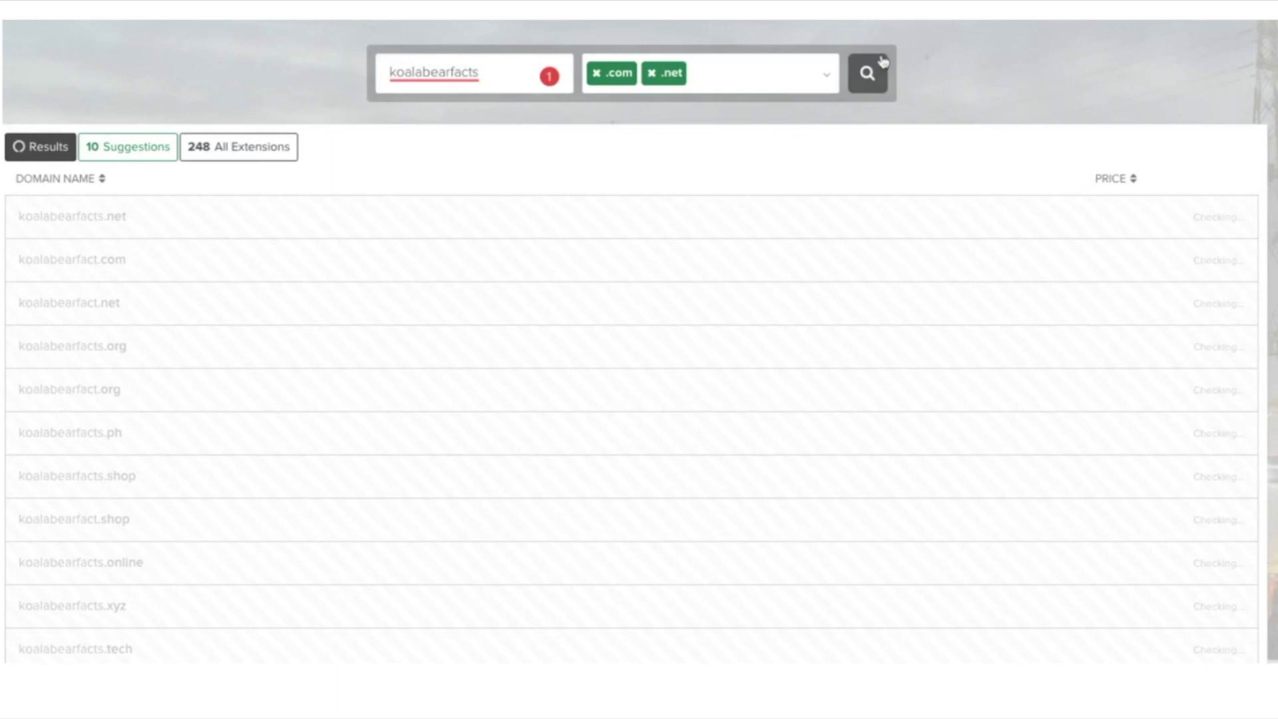
# - Add the suggested alternative domain koalabearfact.com to the cart from the Suggestions list
pyautogui.click(159, 155)
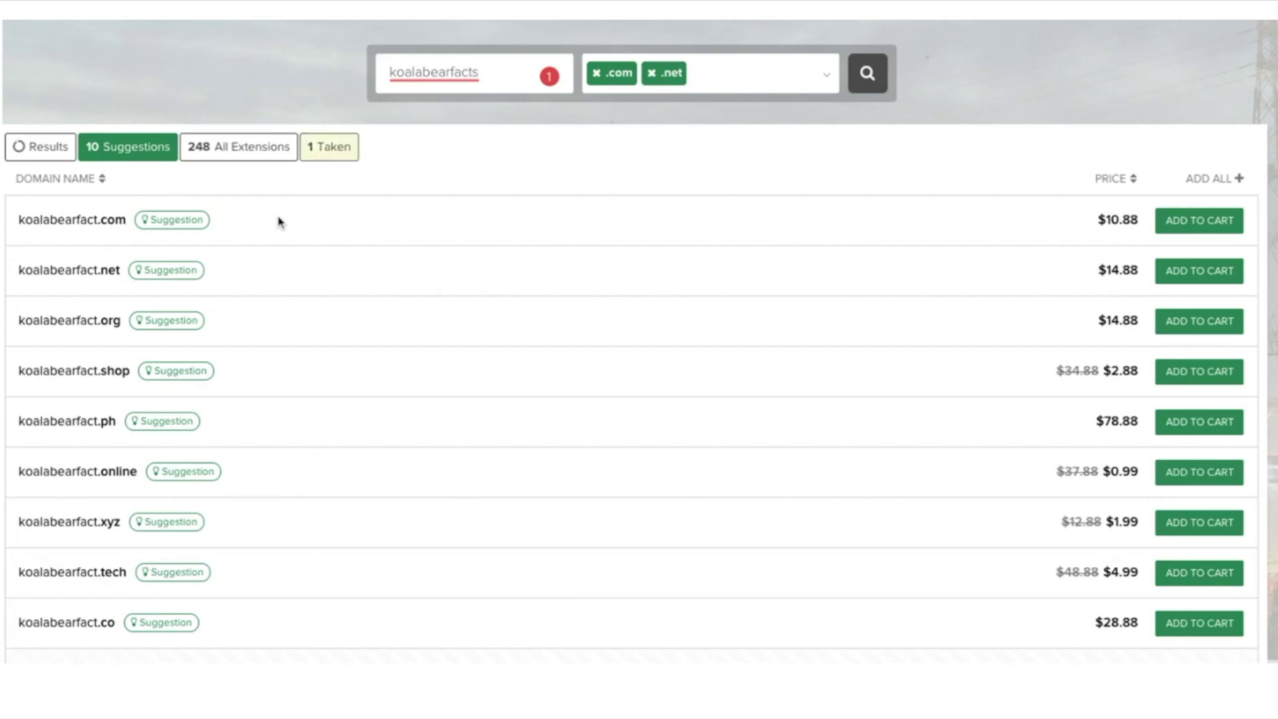
pyautogui.click(1170, 225)
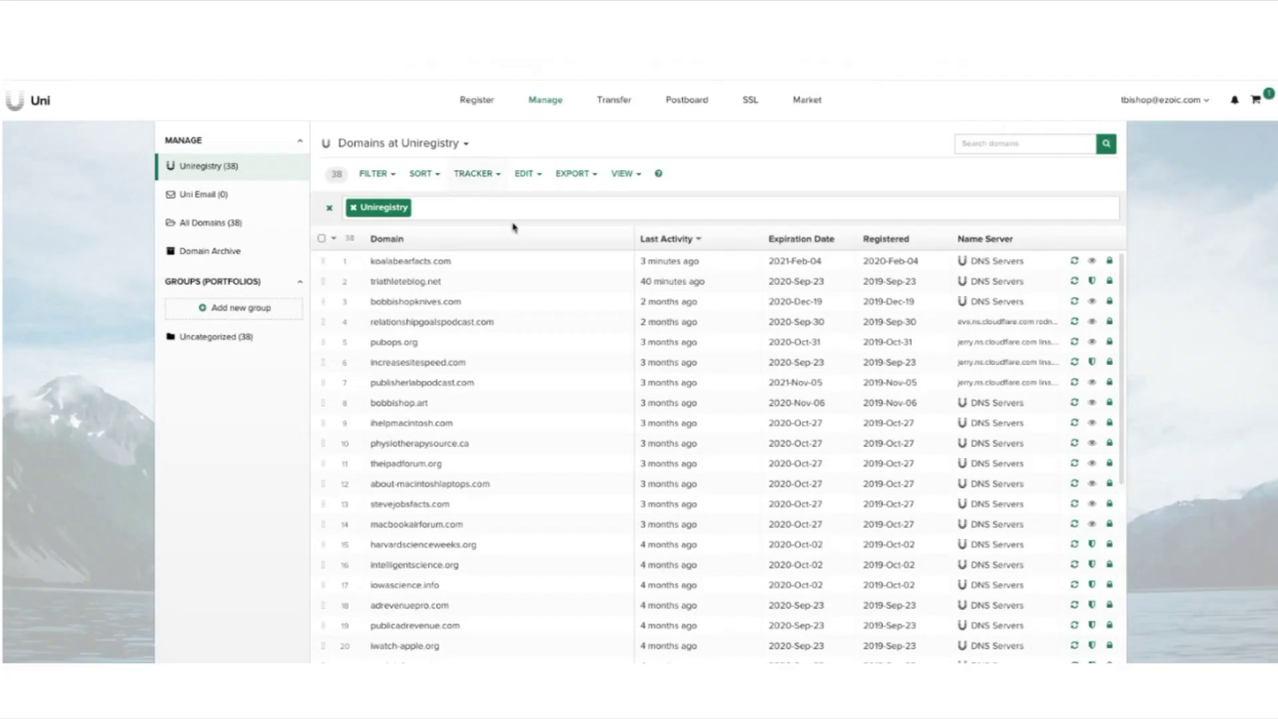
# - Check koalabearfacts.com's current uniregistry-dns name servers under NS / DNS Records and copy the domain name
pyautogui.click(422, 266)
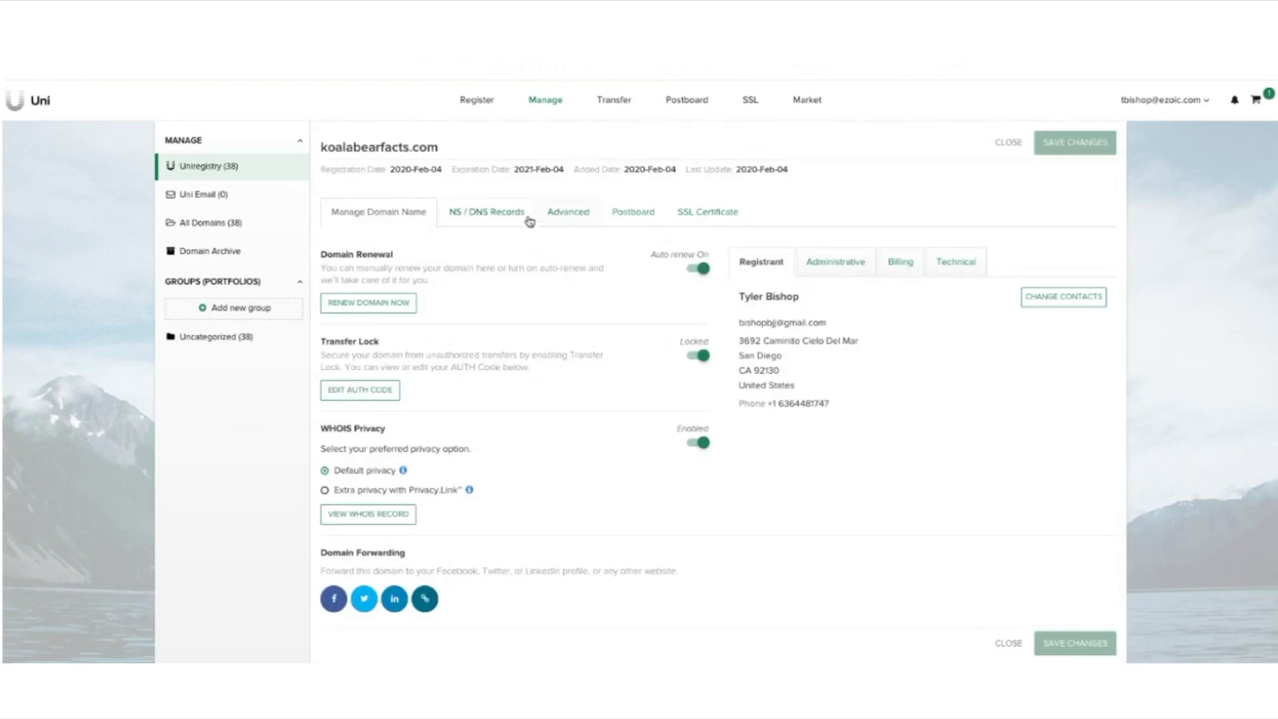
pyautogui.click(494, 213)
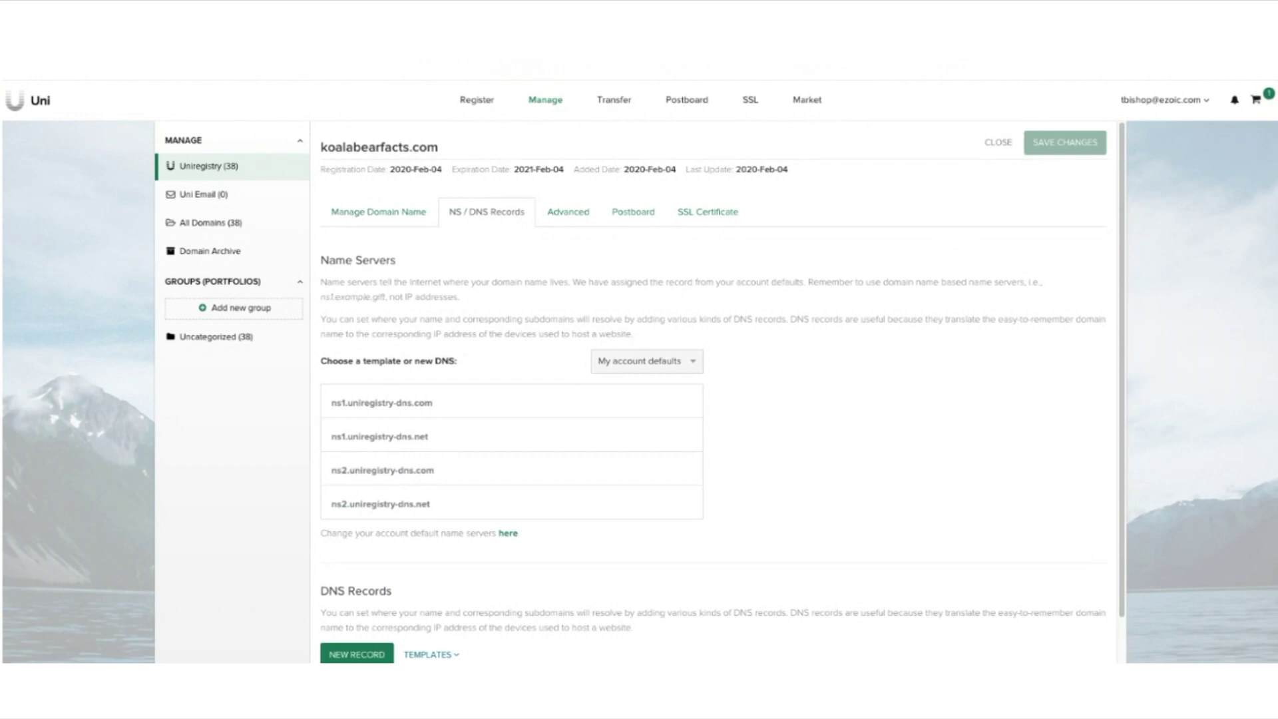
pyautogui.doubleClick(377, 147)
pyautogui.rightClick(378, 146)
pyautogui.click(408, 140)
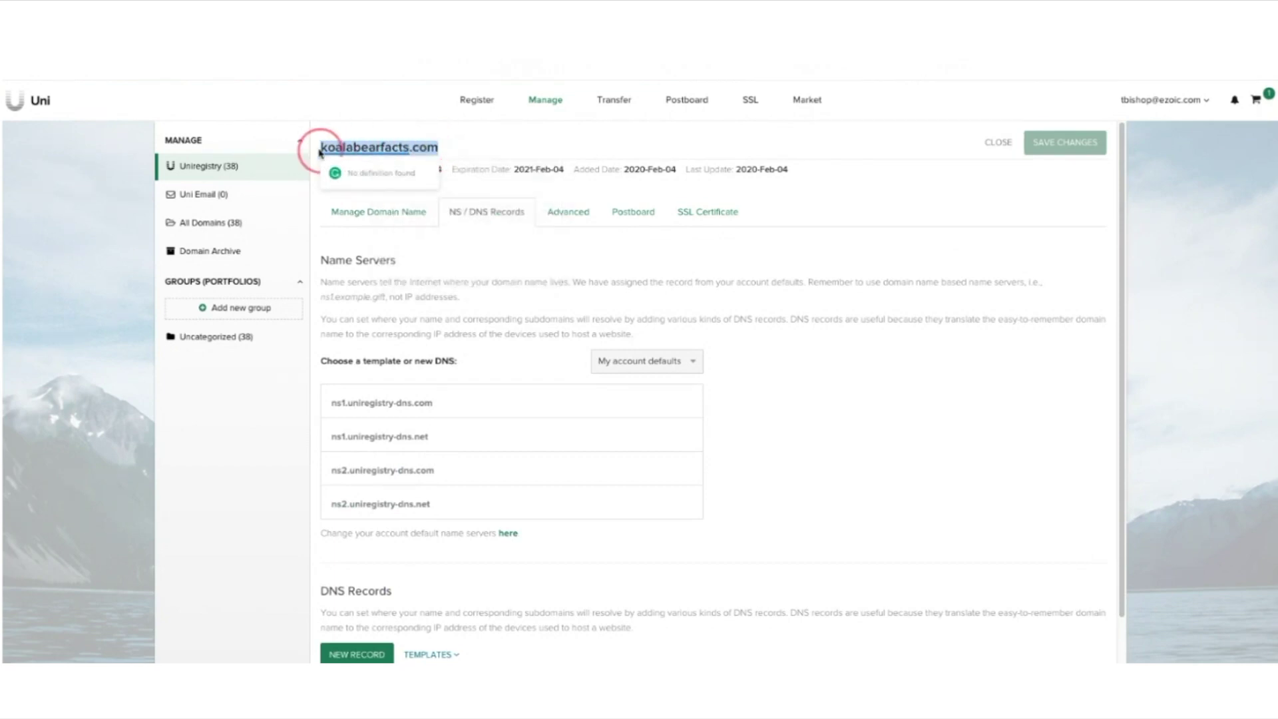
pyautogui.rightClick(332, 144)
pyautogui.click(355, 173)
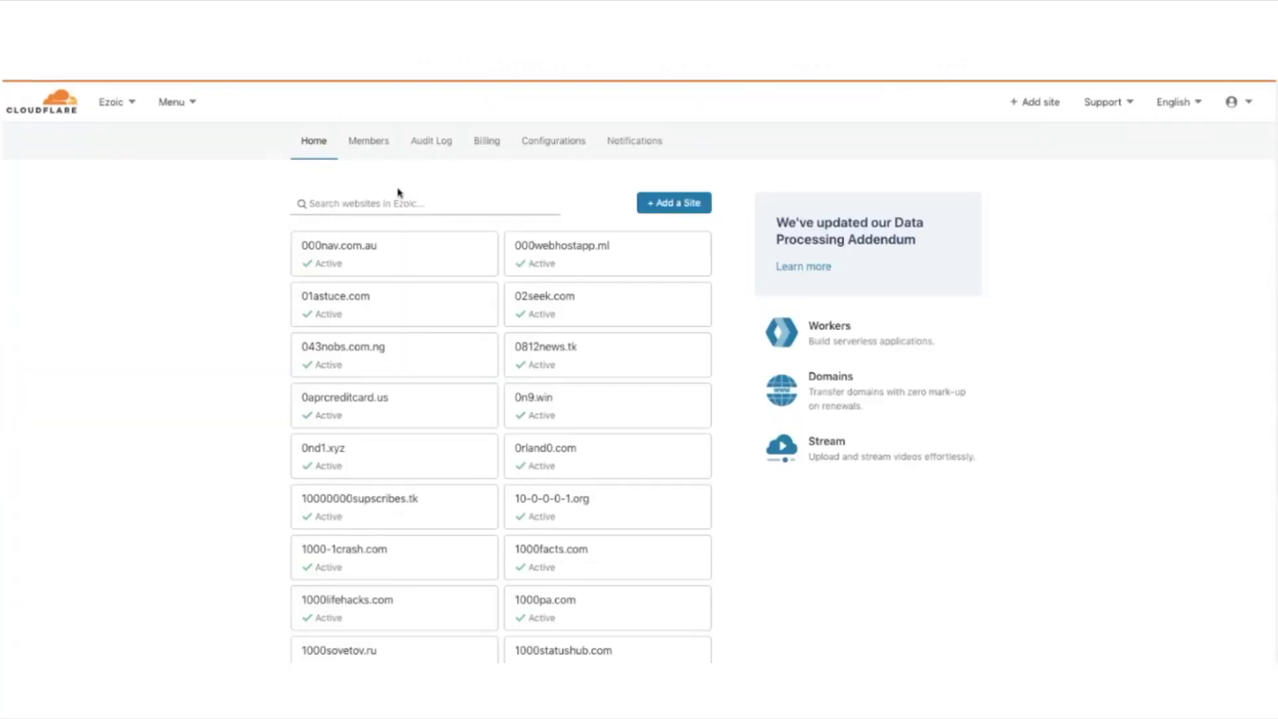
# - Add koalabearfacts.com as a new Cloudflare site on the Free plan
pyautogui.rightClick(362, 204)
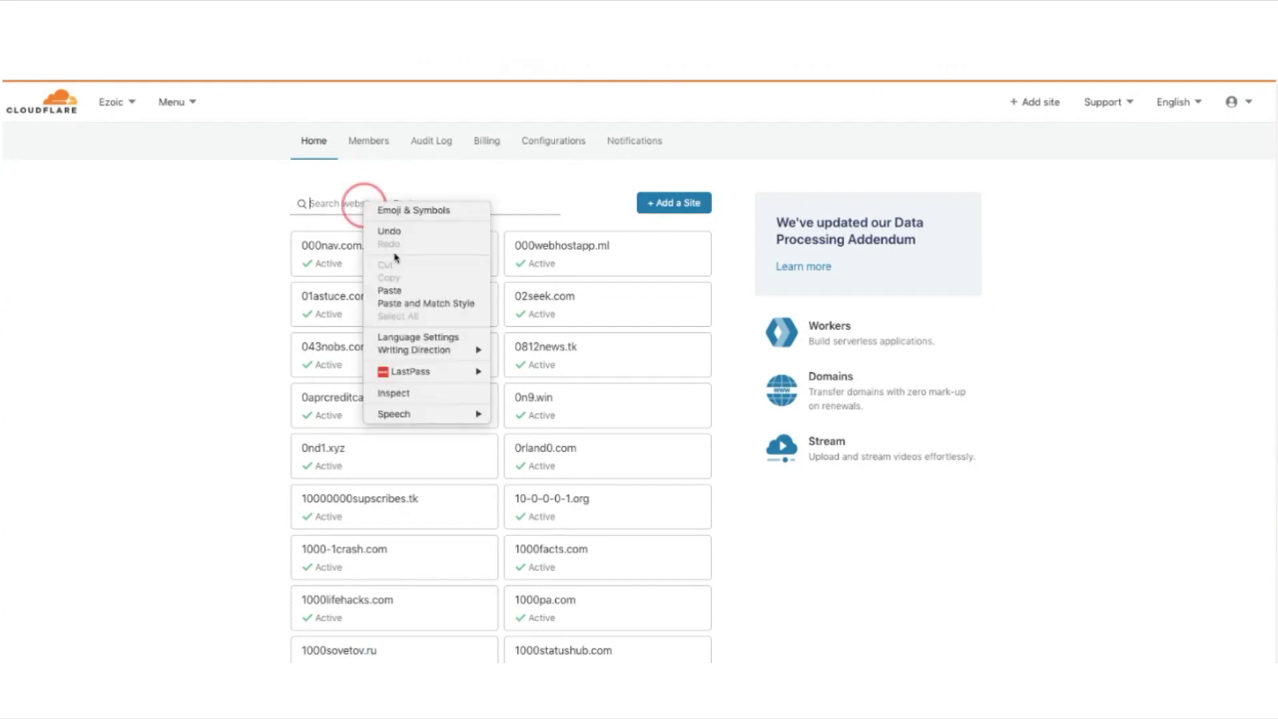
pyautogui.click(403, 286)
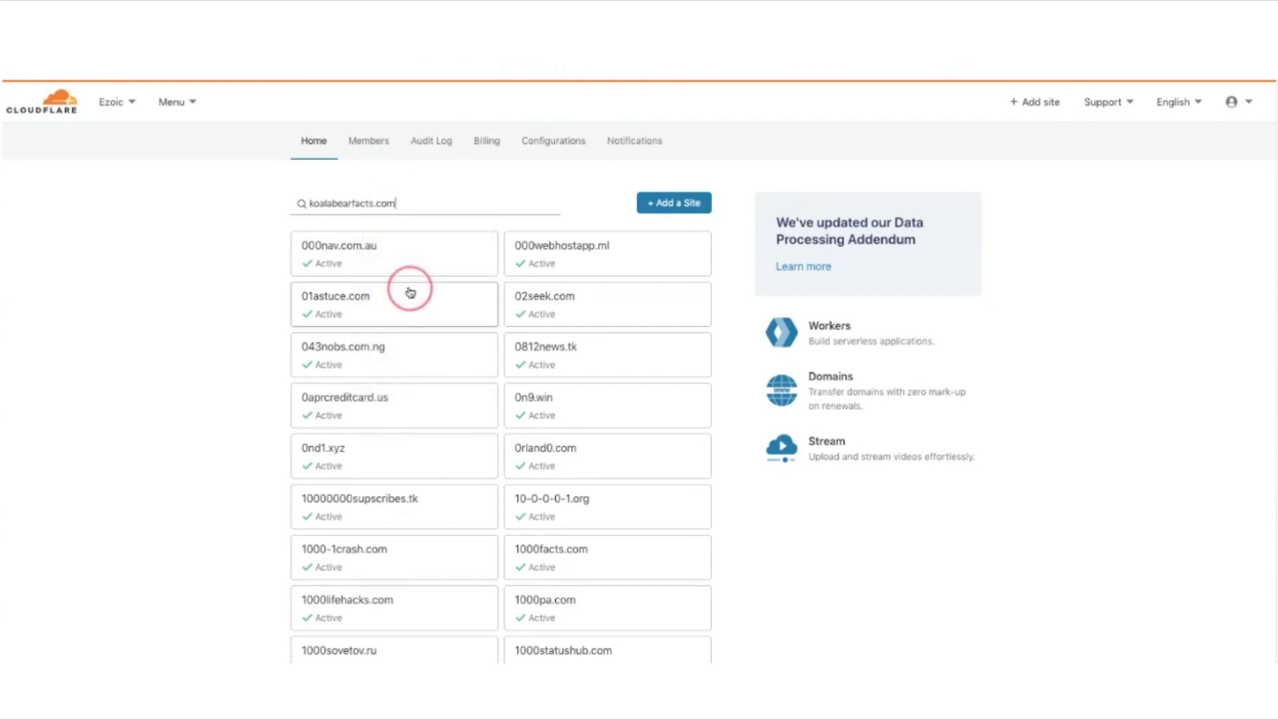
pyautogui.click(673, 204)
pyautogui.rightClick(436, 275)
pyautogui.click(473, 365)
pyautogui.click(408, 337)
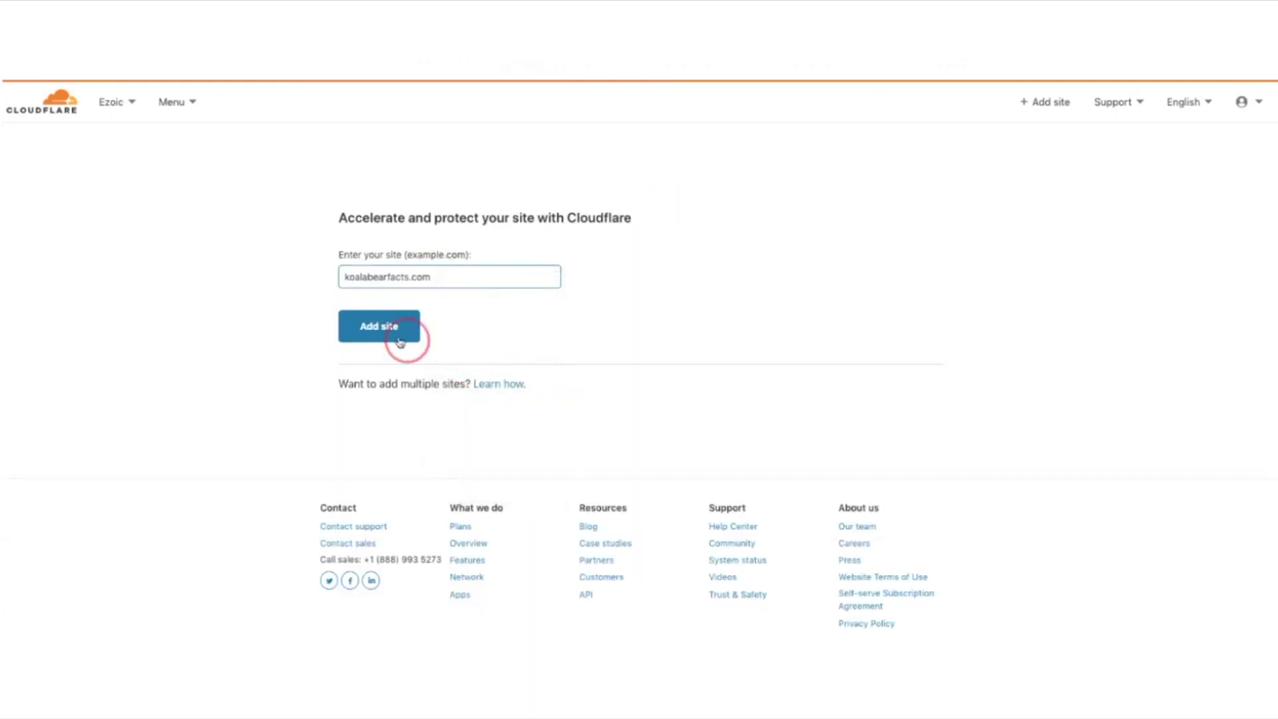
pyautogui.click(428, 338)
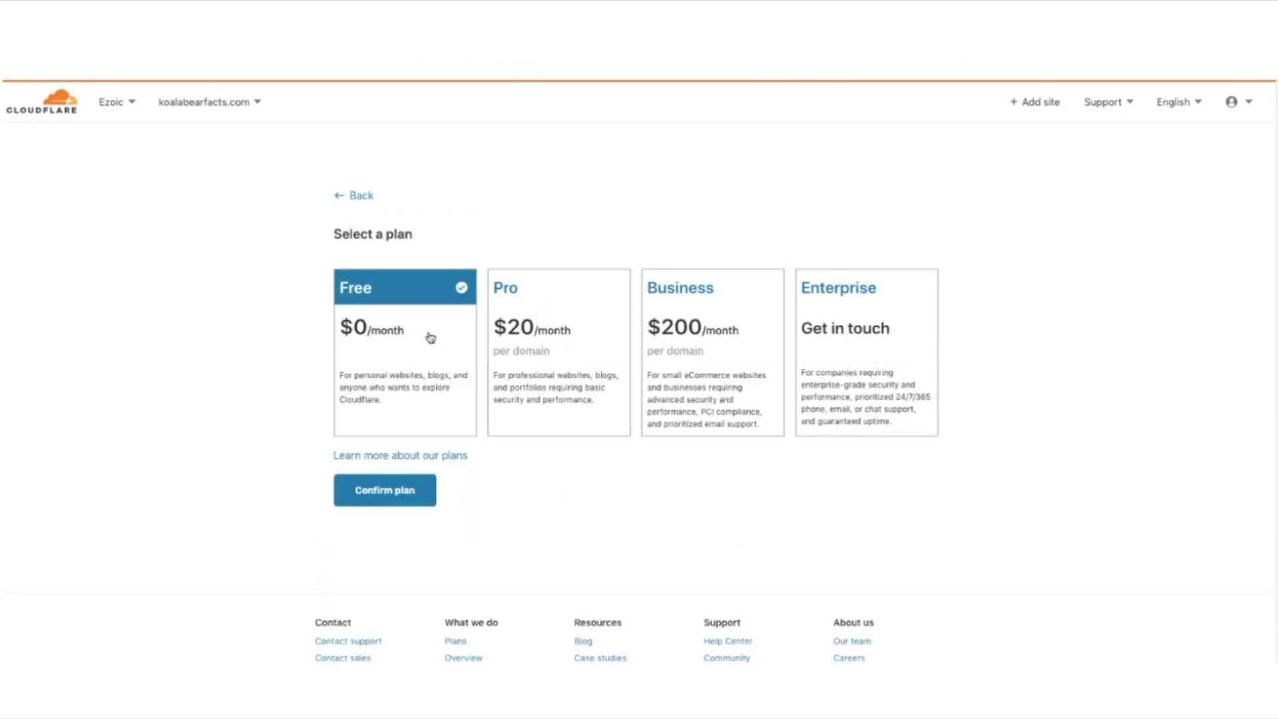
pyautogui.click(377, 492)
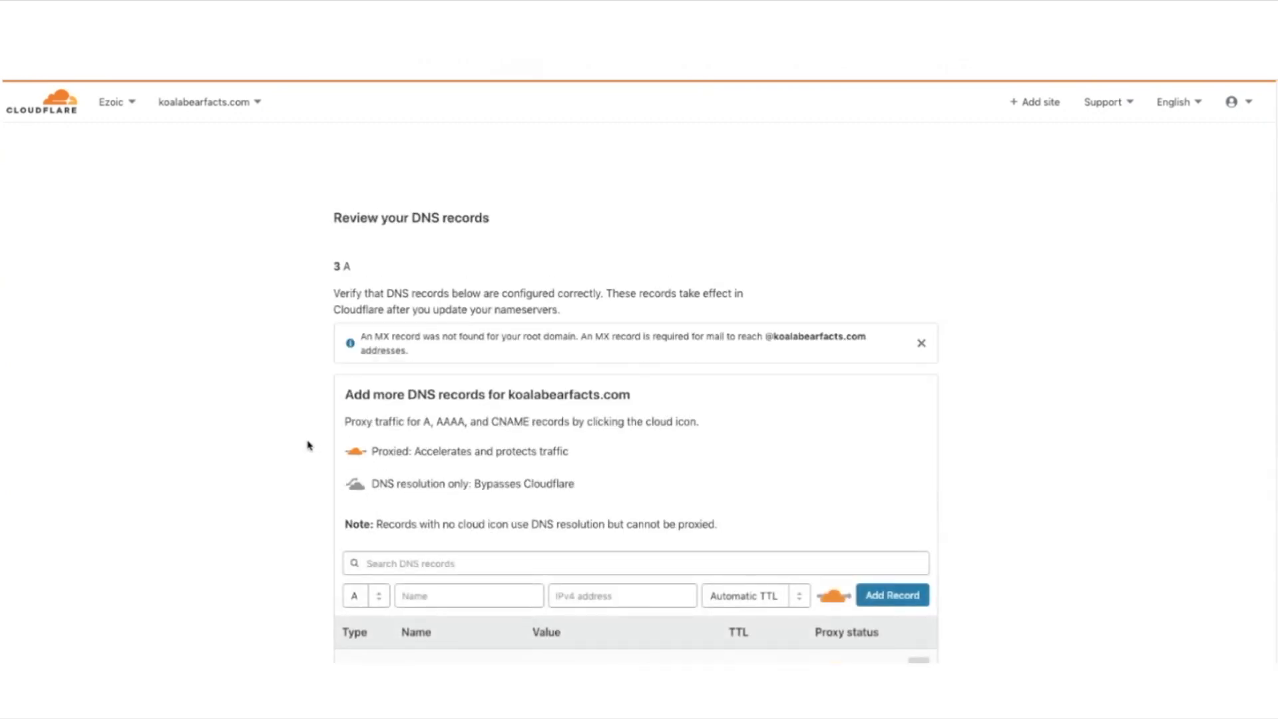
# - Accept the scanned DNS records and copy Nameserver 1, jerry.ns.cloudflare.com
pyautogui.scroll(-5, 308, 450)
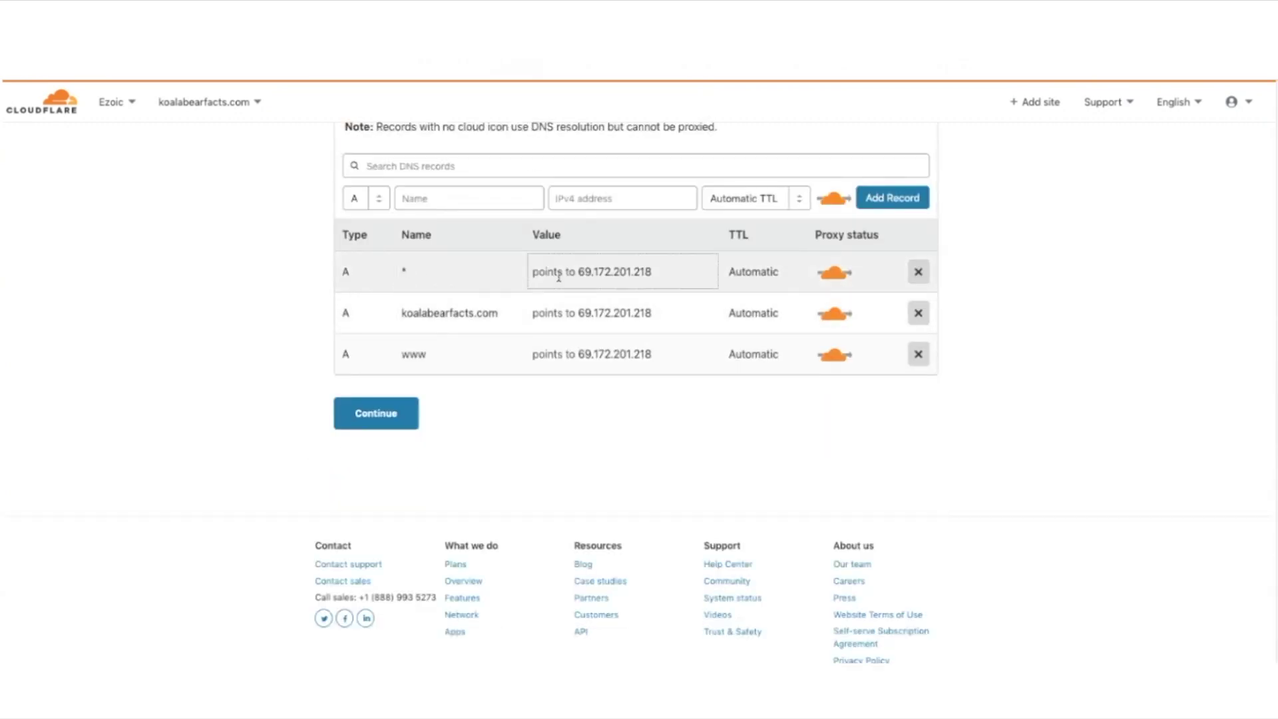
pyautogui.scroll(3, 514, 397)
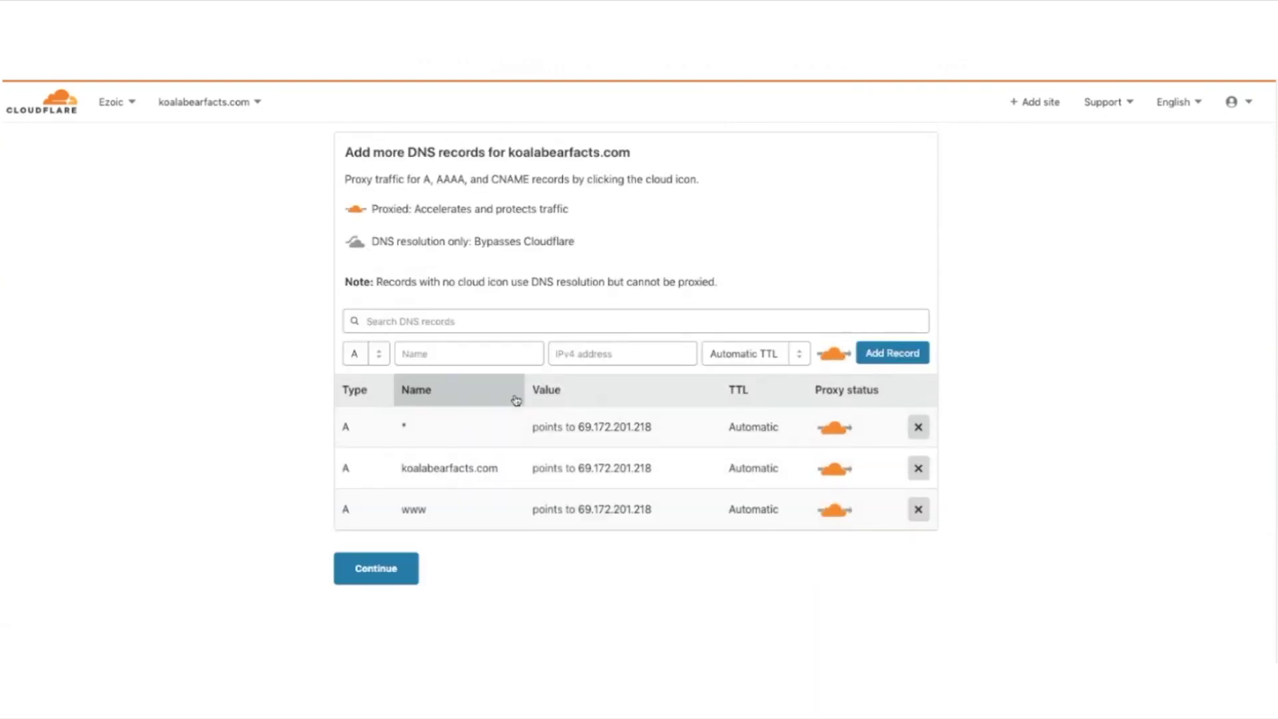
pyautogui.click(376, 568)
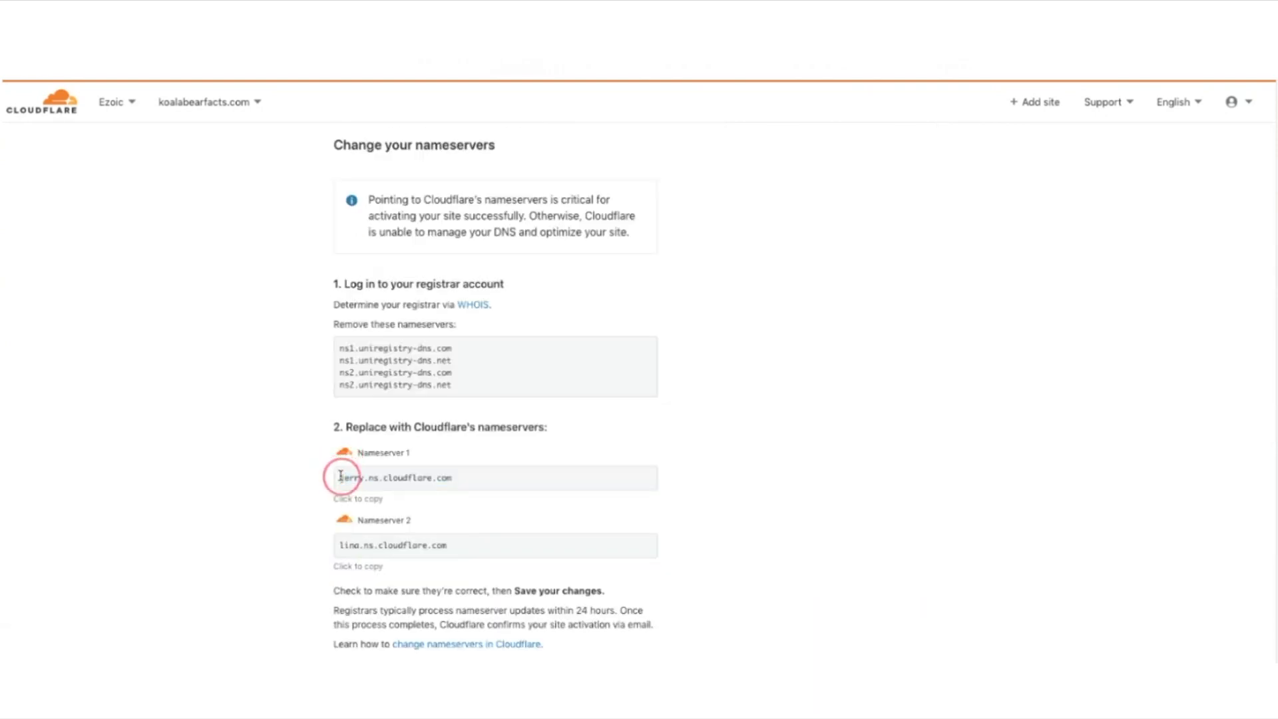
pyautogui.moveTo(342, 477); pyautogui.dragTo(450, 475)
pyautogui.rightClick(451, 476)
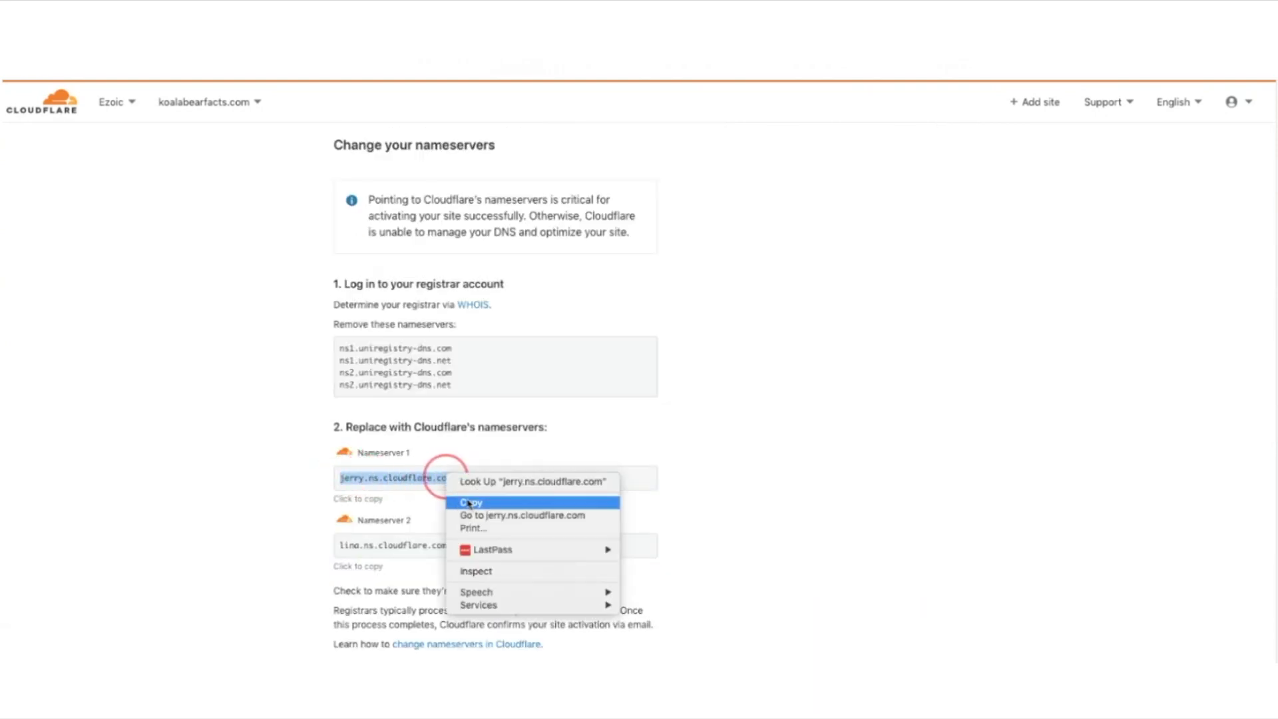
pyautogui.click(480, 504)
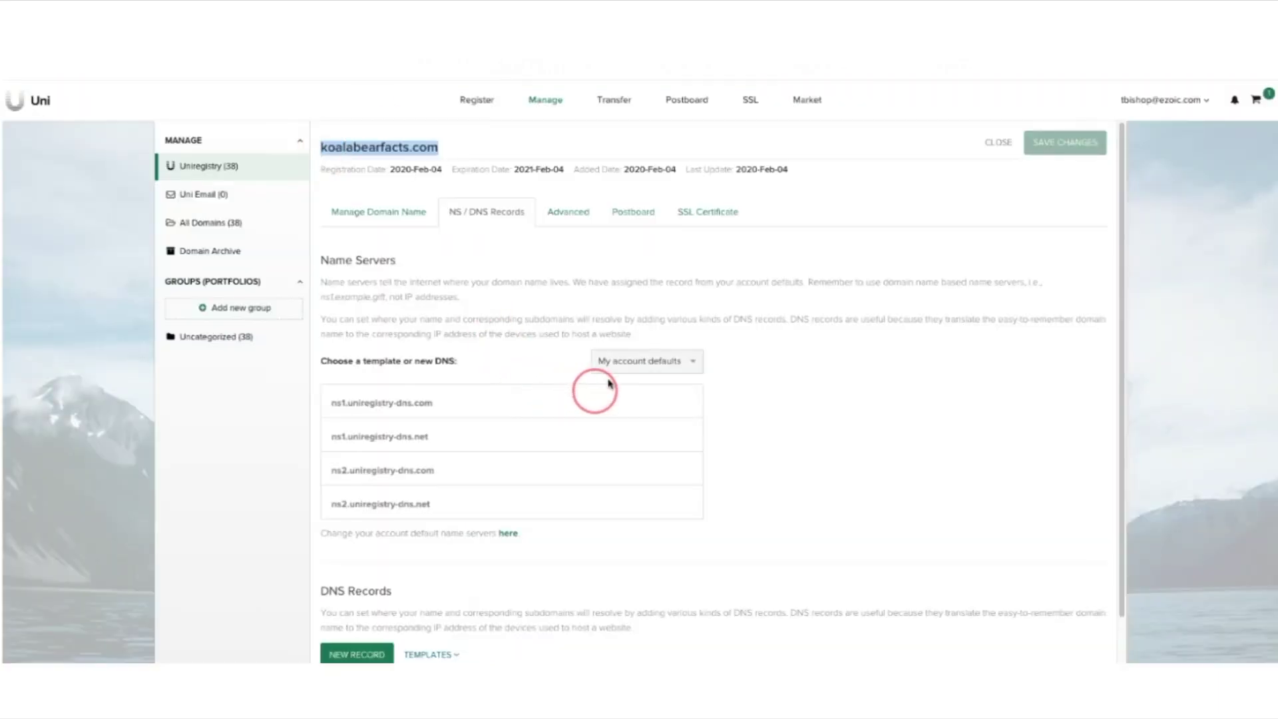
# - Switch koalabearfacts.com to custom name servers and add jerry.ns.cloudflare.com
pyautogui.click(643, 360)
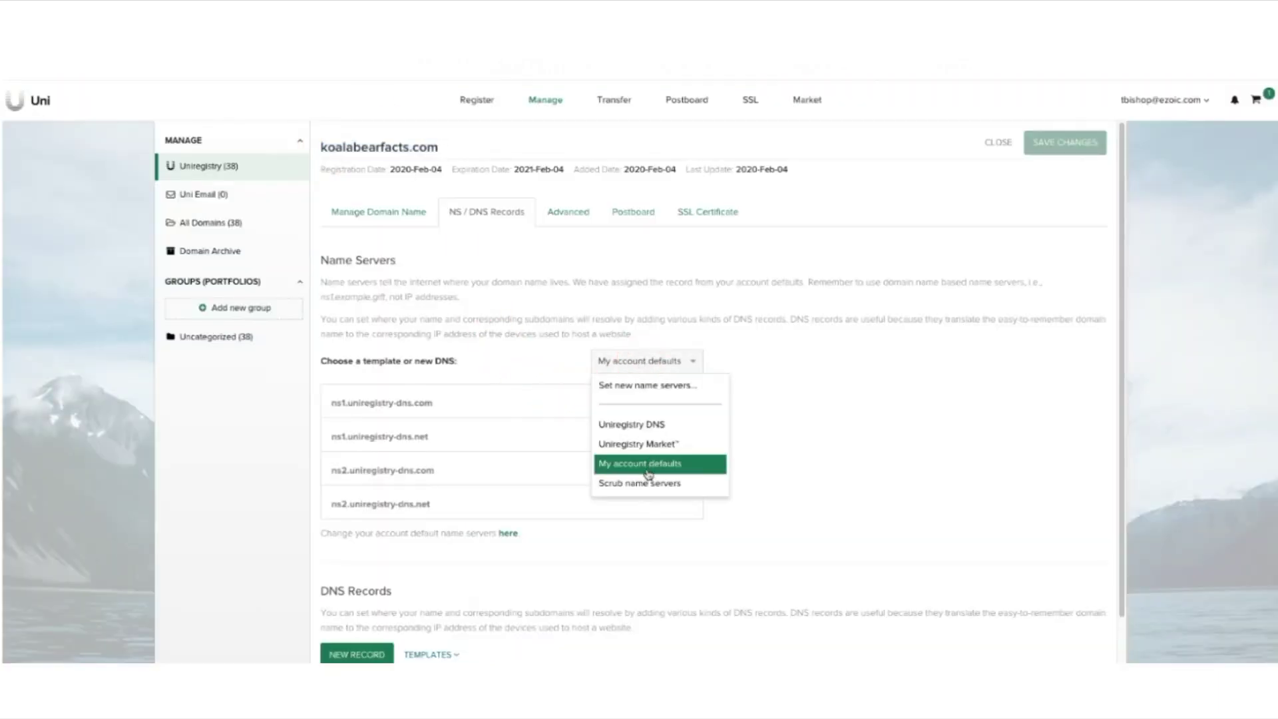
pyautogui.click(643, 385)
pyautogui.click(425, 404)
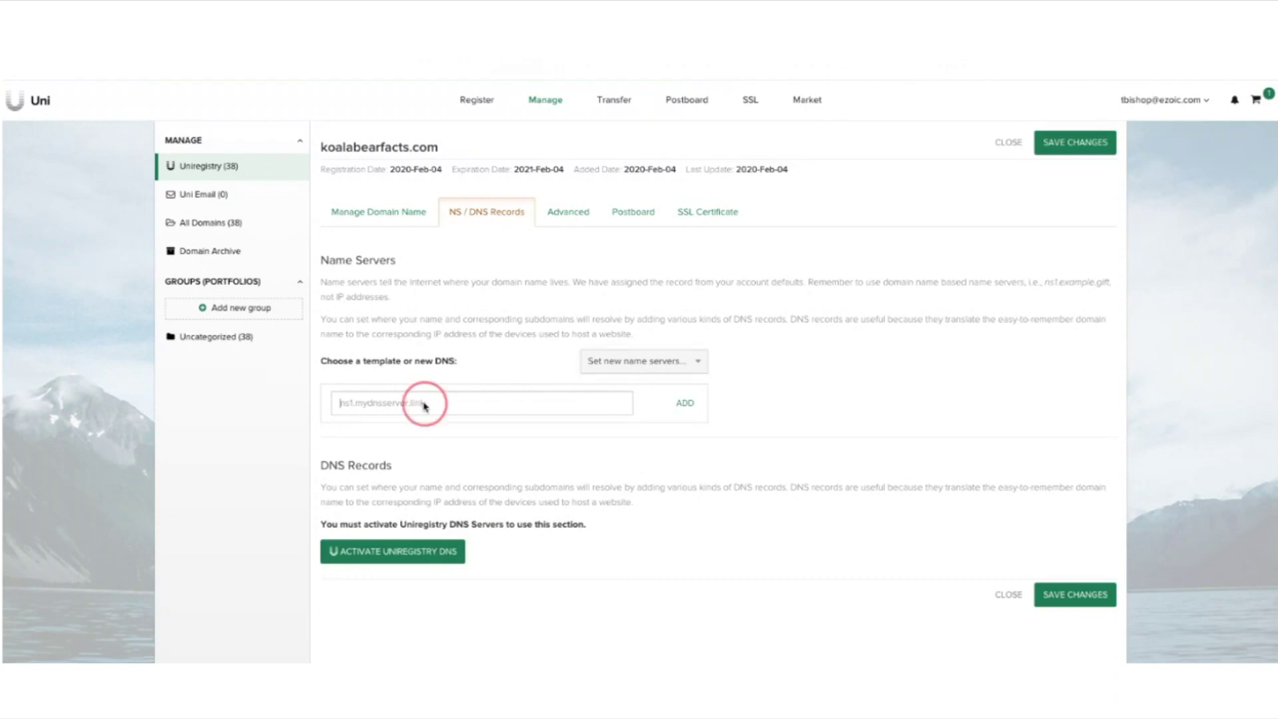
pyautogui.hotkey('ctrl', 'v')
pyautogui.press('Return')
pyautogui.click(692, 444)
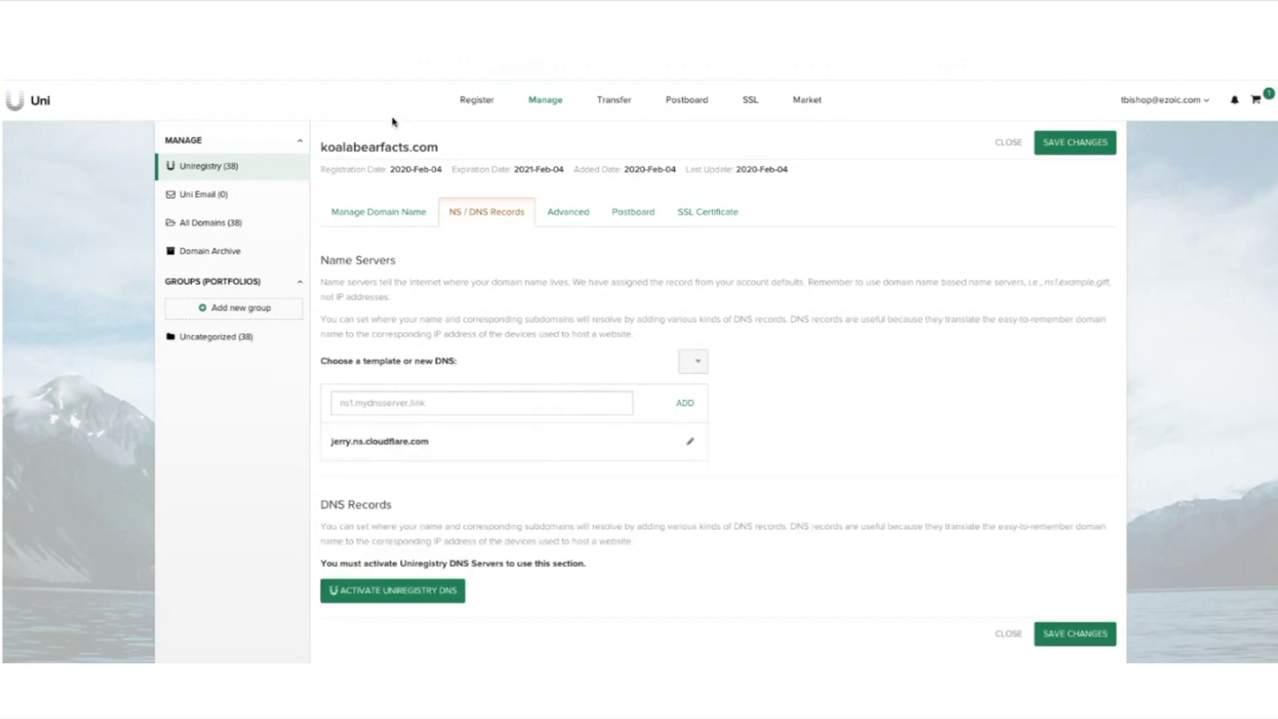
# - Add lina.ns.cloudflare.com as the second name server and save the changes
pyautogui.hotkey('alt', 'Tab')
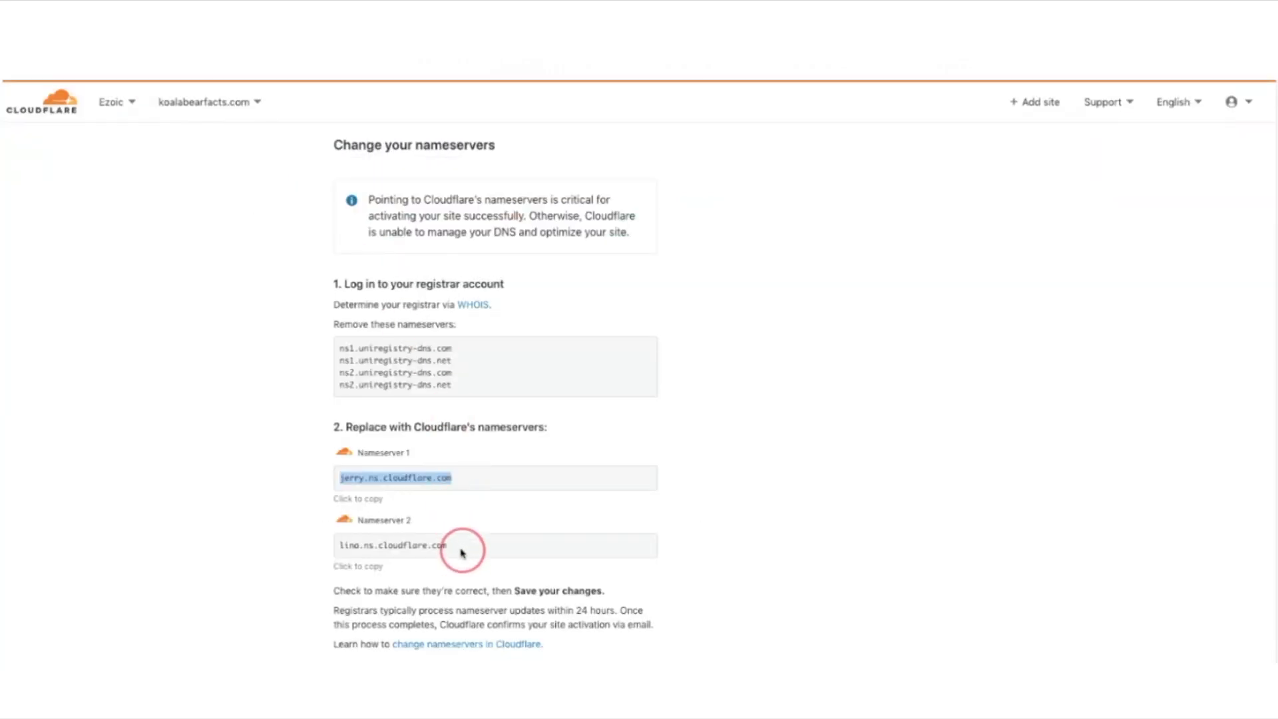
pyautogui.moveTo(457, 546); pyautogui.dragTo(339, 546)
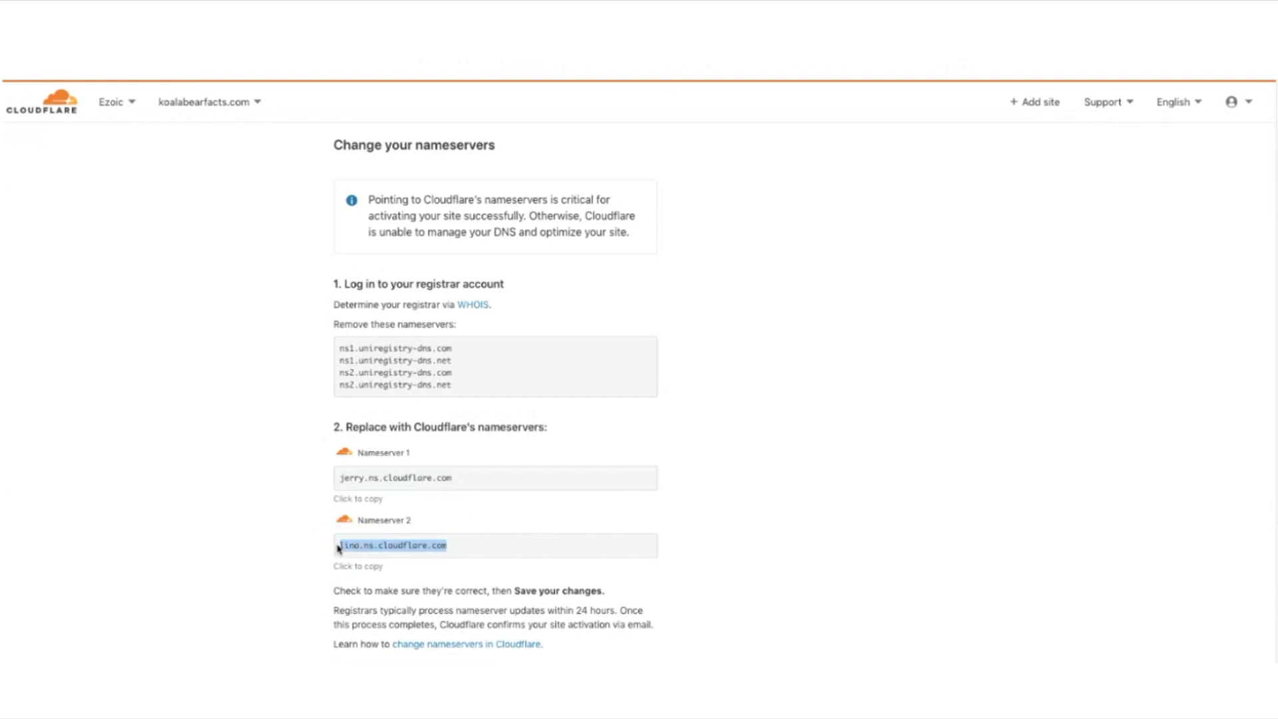
pyautogui.hotkey('alt', 'Tab')
pyautogui.click(419, 402)
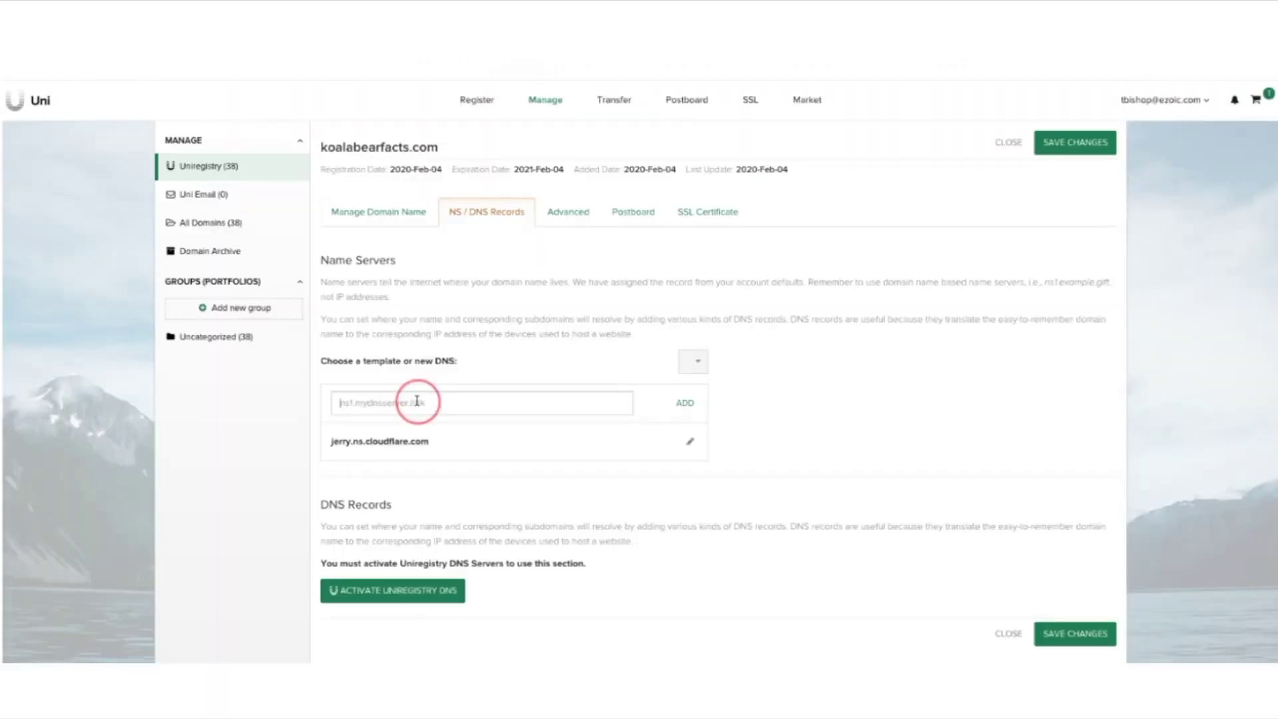
pyautogui.hotkey('ctrl', 'v')
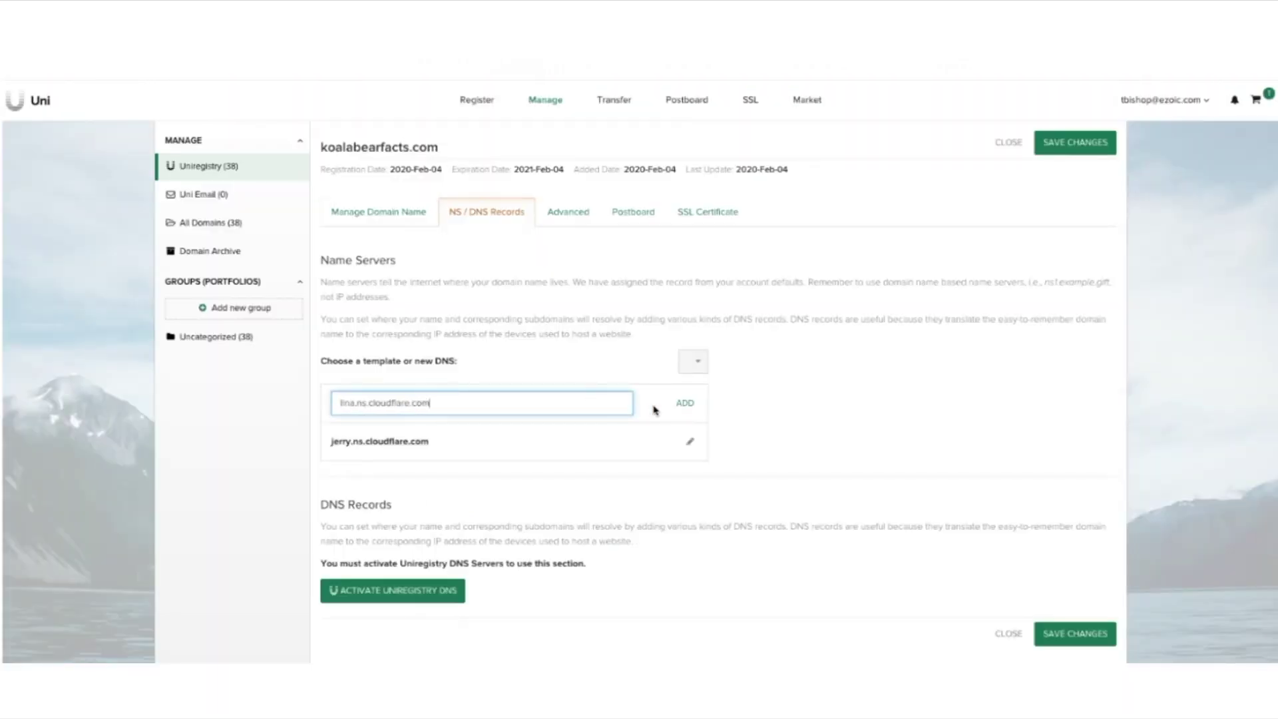
pyautogui.click(684, 403)
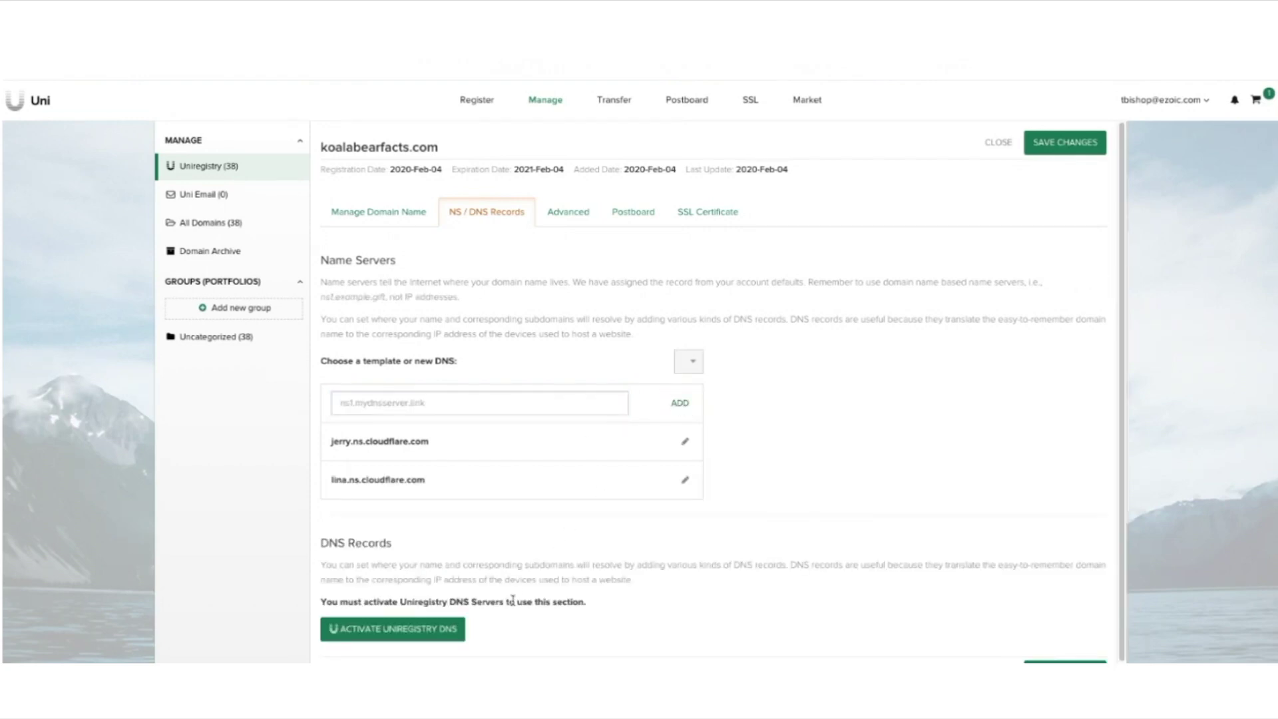
pyautogui.scroll(-1, 530, 560)
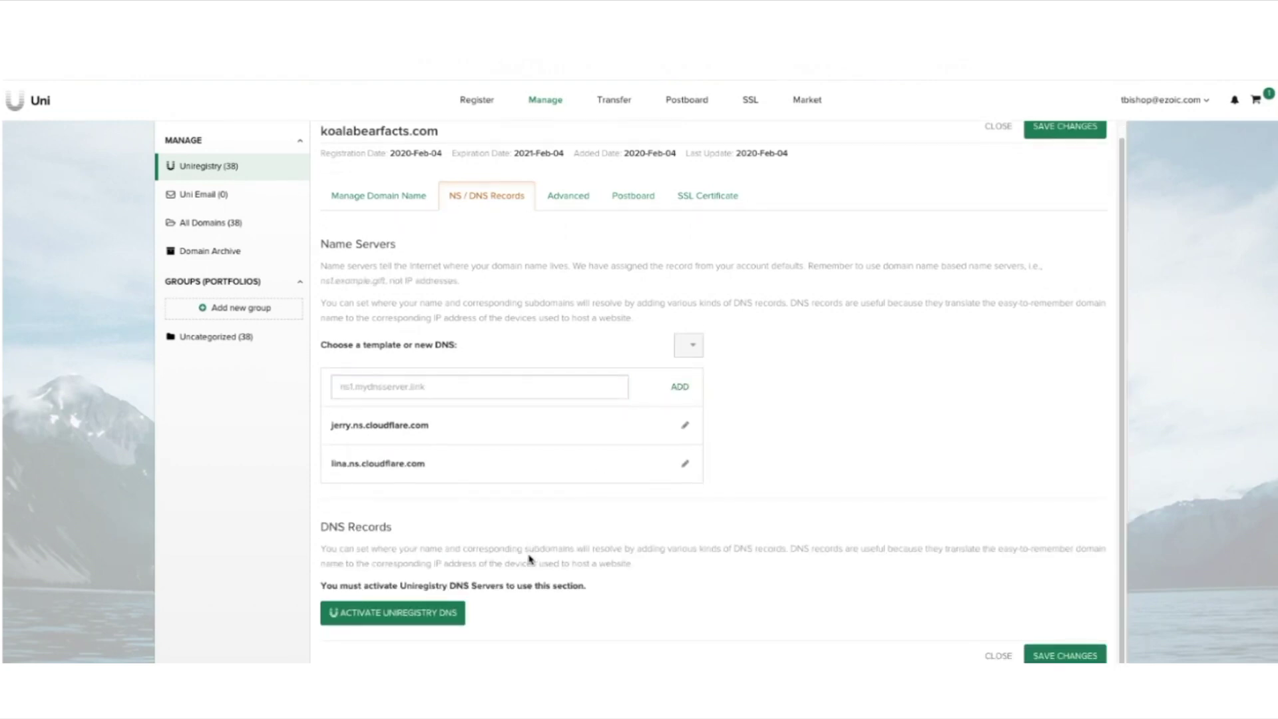
pyautogui.click(1064, 134)
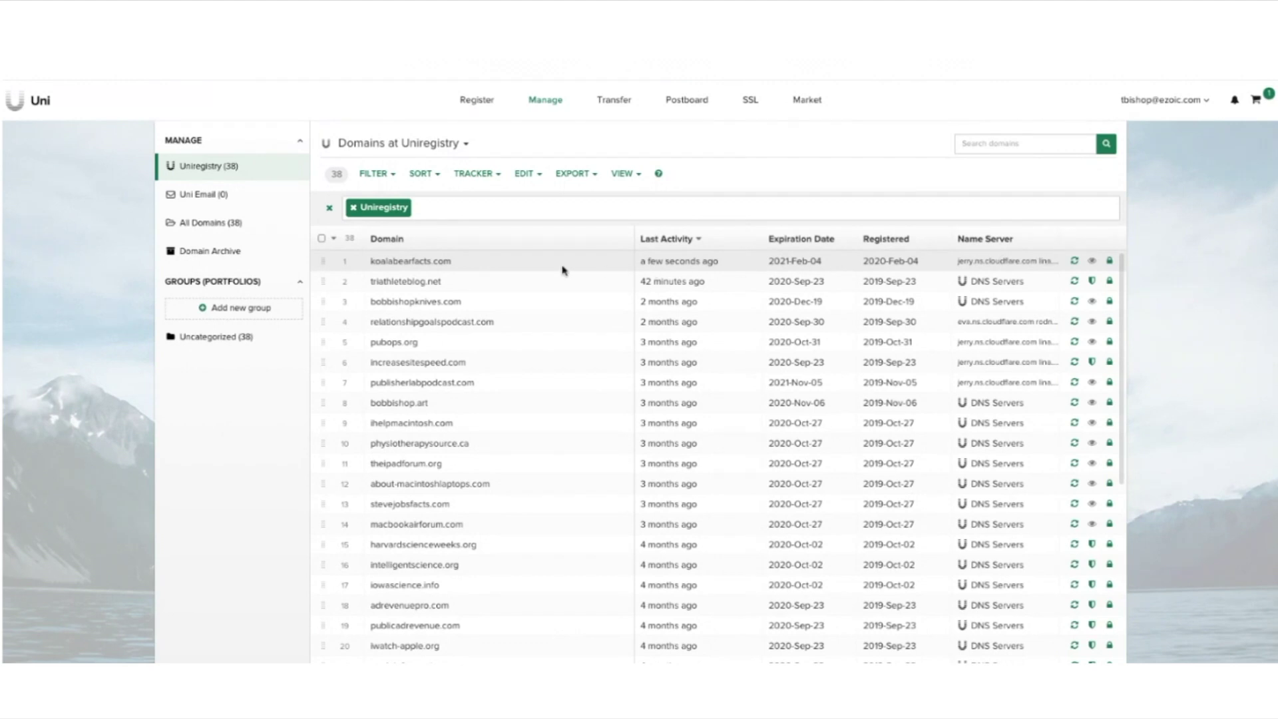
pyautogui.hotkey('ctrl', 'Tab')
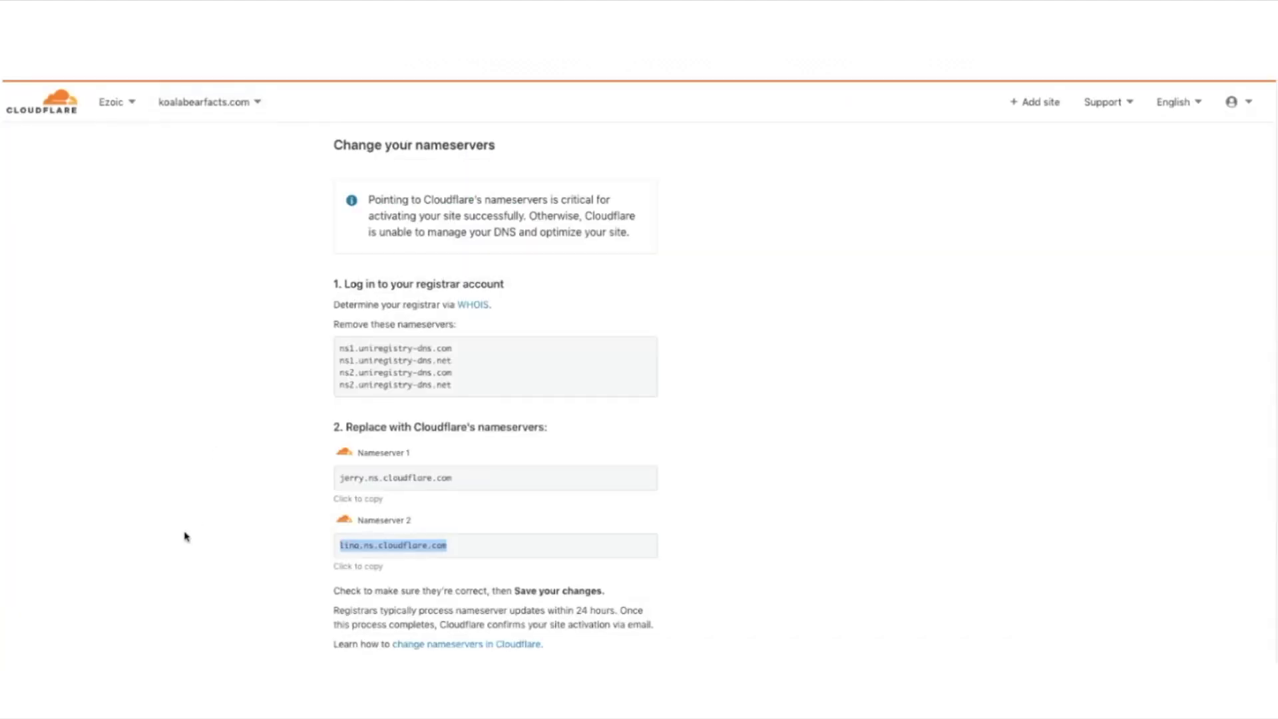
# - Confirm with 'Done, check nameservers' and review koalabearfacts.com's pending Overview in Cloudflare
pyautogui.scroll(-3, 253, 563)
pyautogui.click(422, 470)
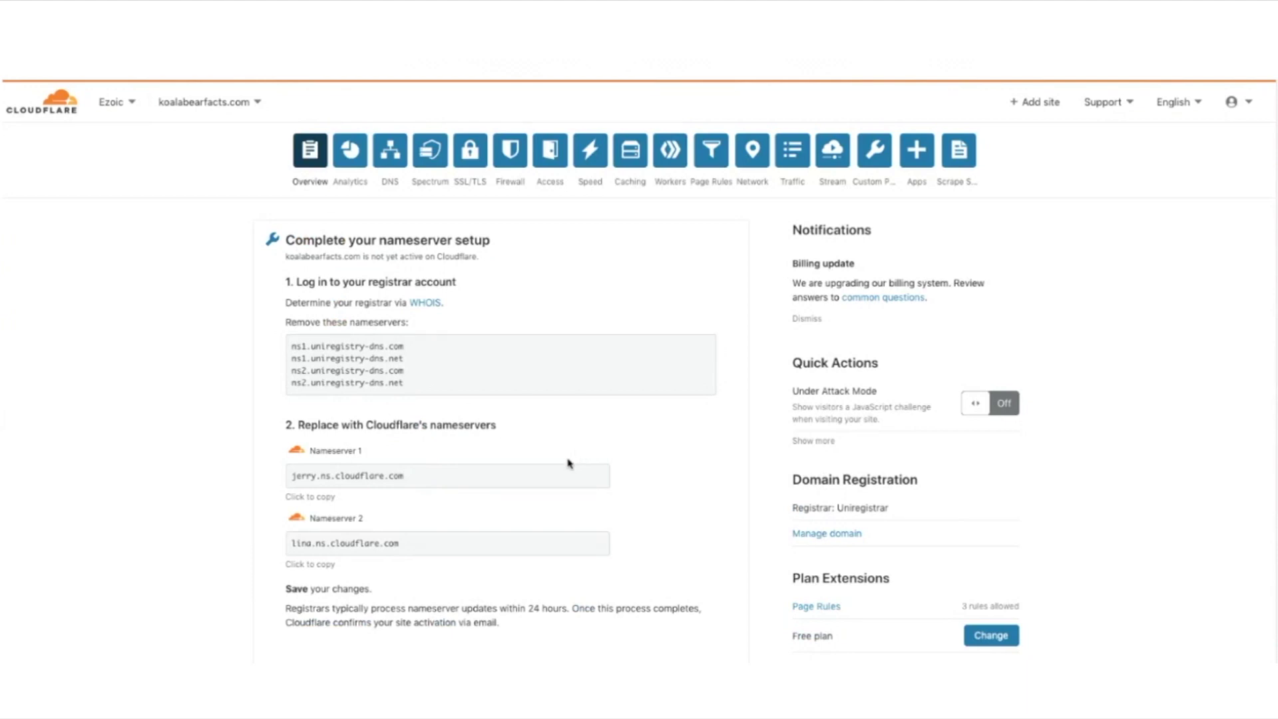
pyautogui.scroll(-5, 565, 467)
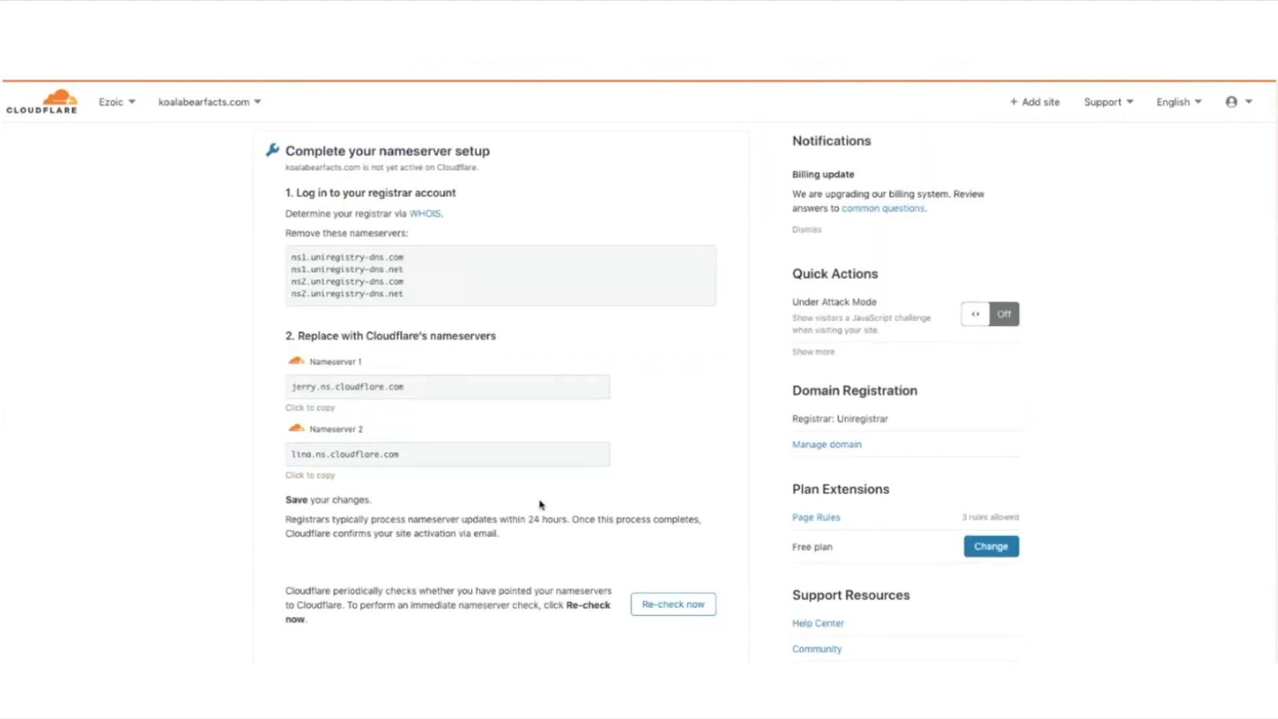
pyautogui.scroll(5, 539, 509)
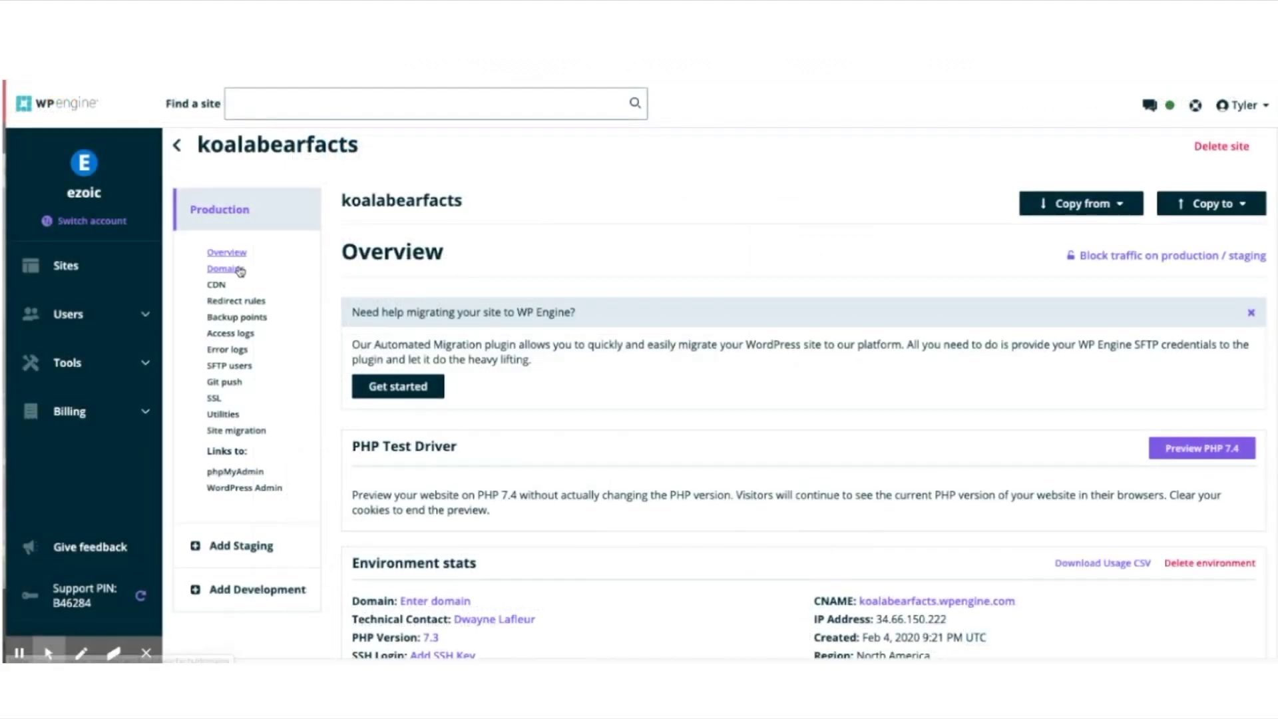
# - Add koalabearfacts.com to the koalabearfacts site's domains and continue to automatic Cloudflare DNS setup
pyautogui.click(238, 269)
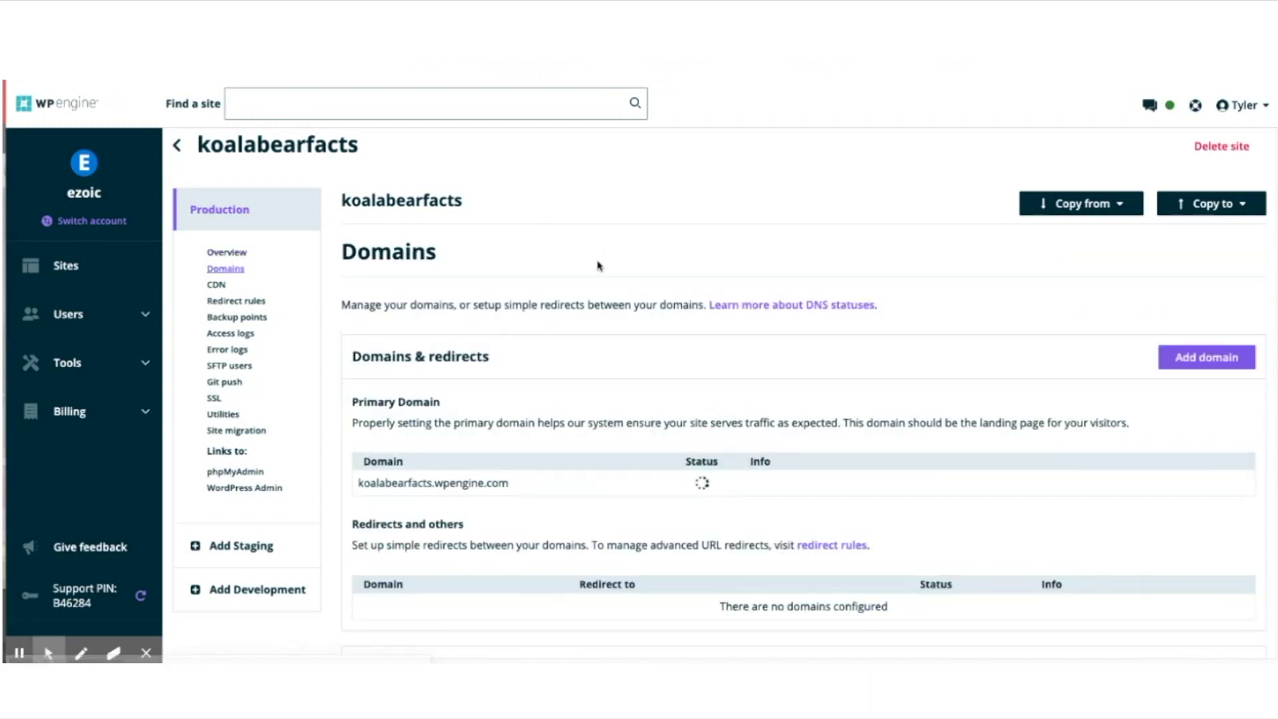
pyautogui.scroll(-1, 672, 326)
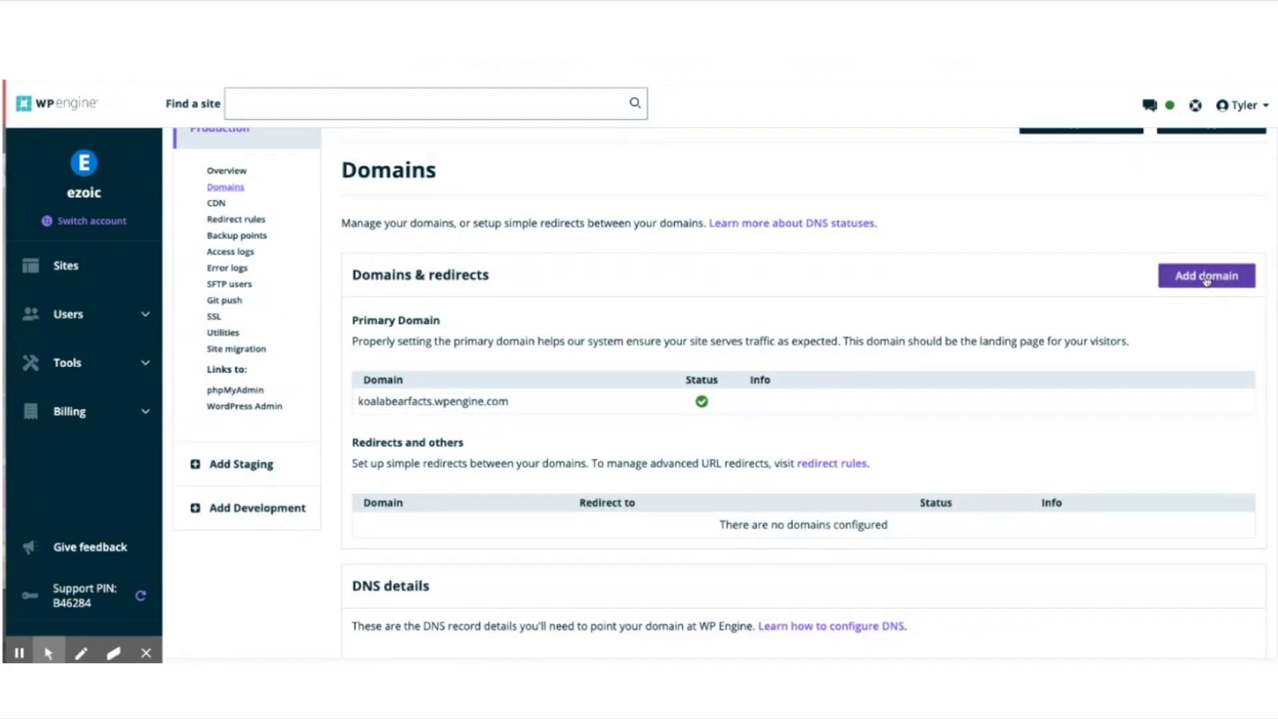
pyautogui.click(1207, 276)
pyautogui.write('koalabearfacts')
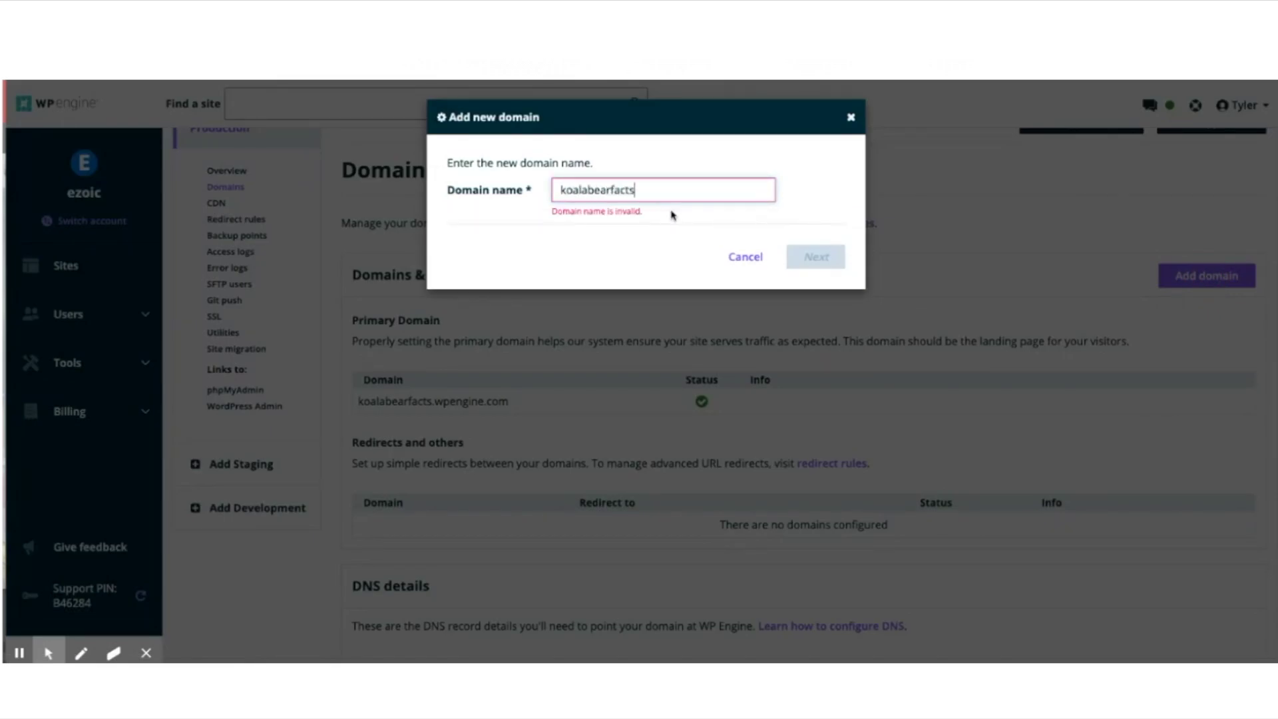
pyautogui.write('.com')
pyautogui.click(818, 241)
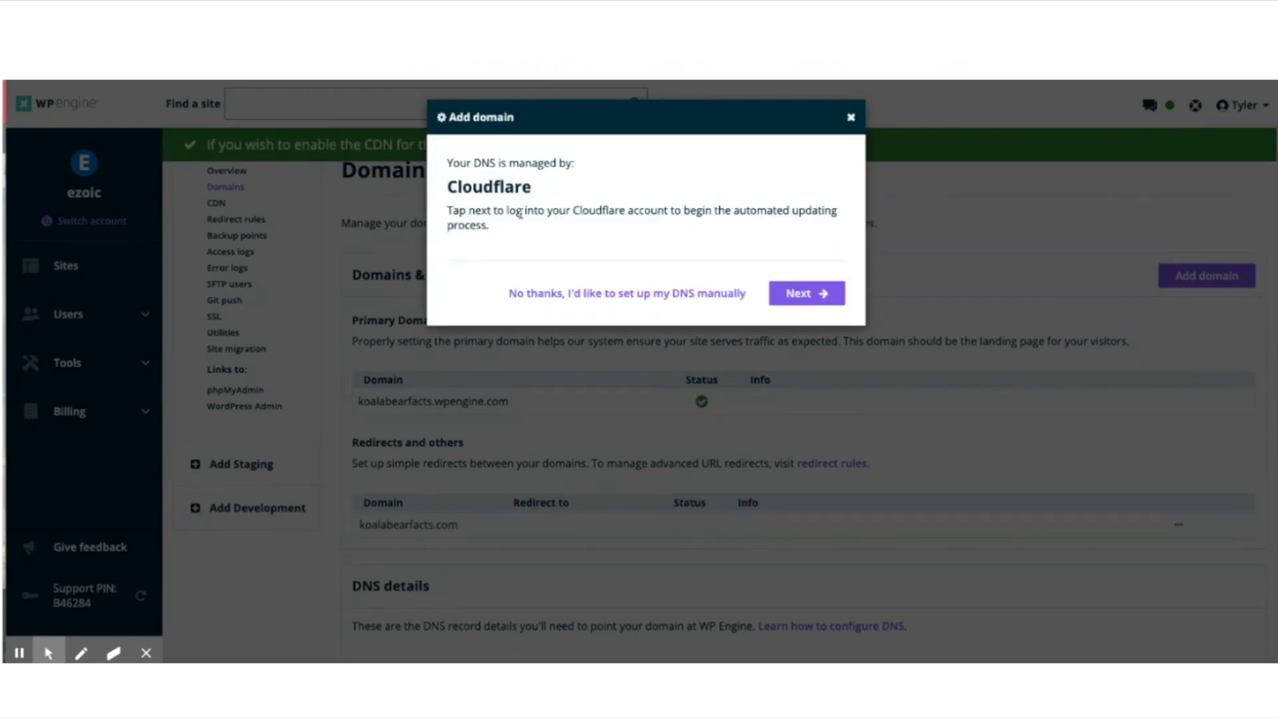
pyautogui.click(804, 293)
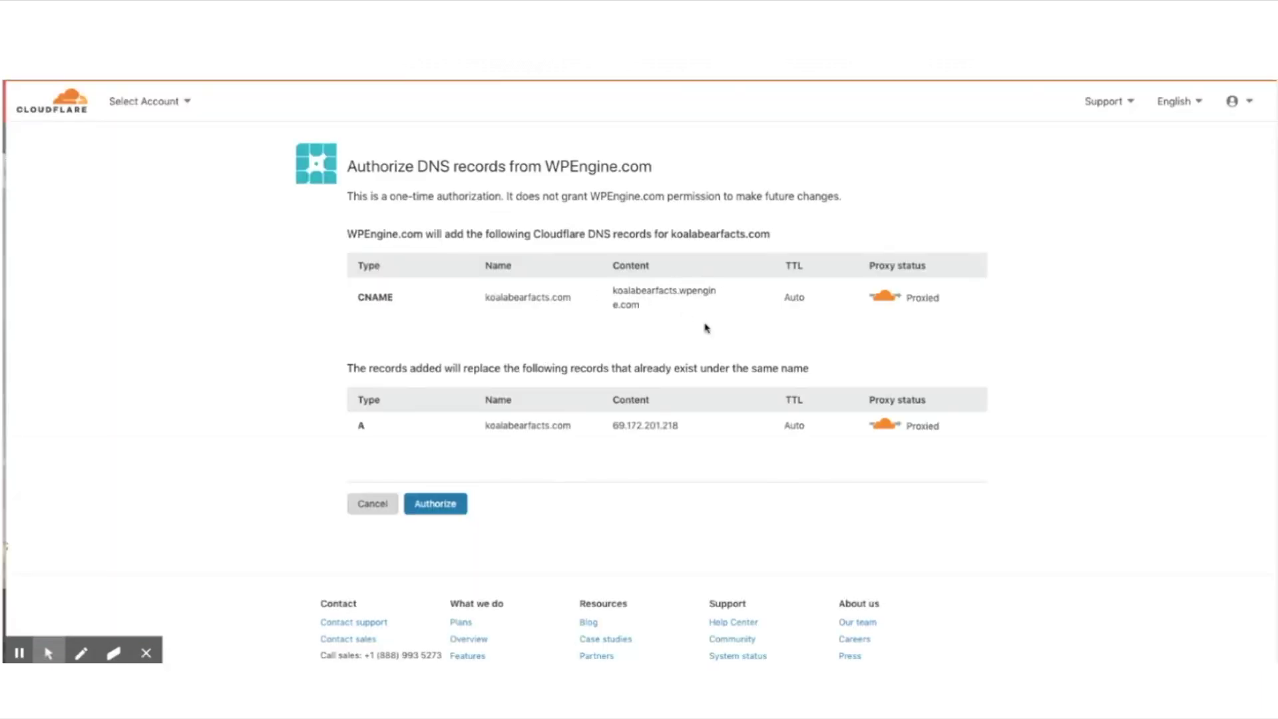
# - Authorize WP Engine's proxied CNAME record pointing koalabearfacts.com to koalabearfacts.wpengine.com
pyautogui.scroll(-2, 477, 381)
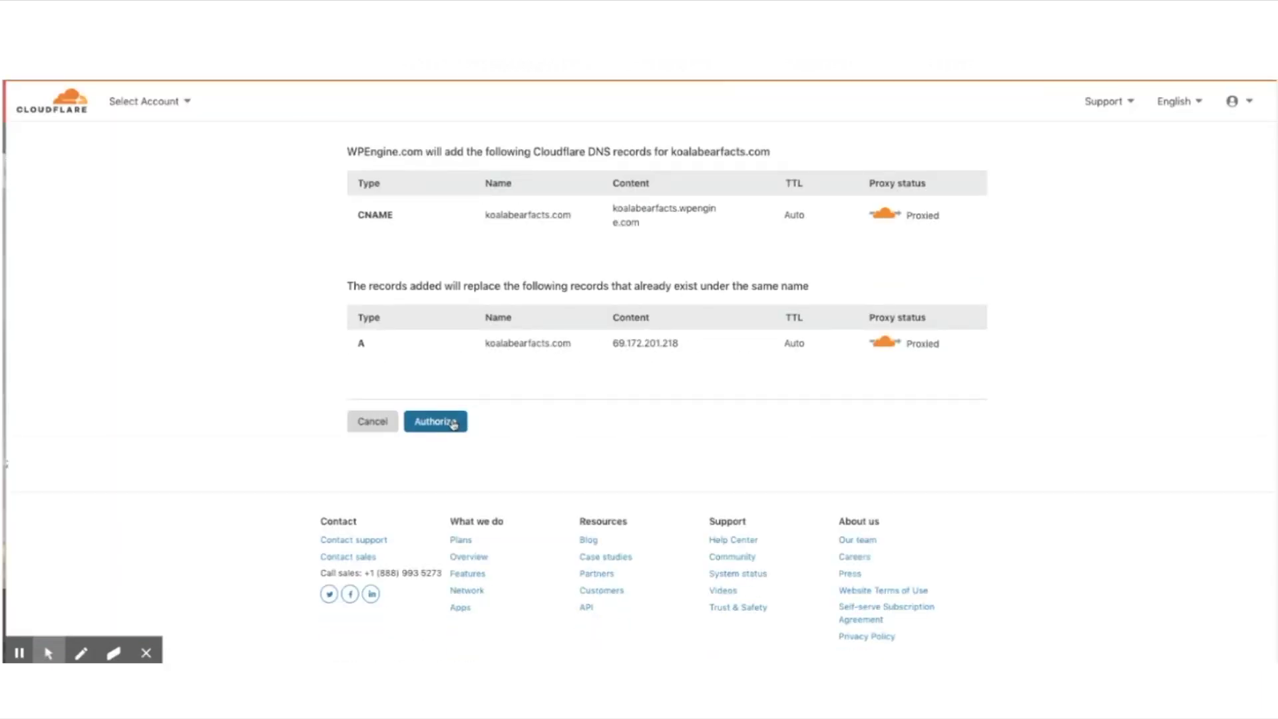
pyautogui.click(454, 423)
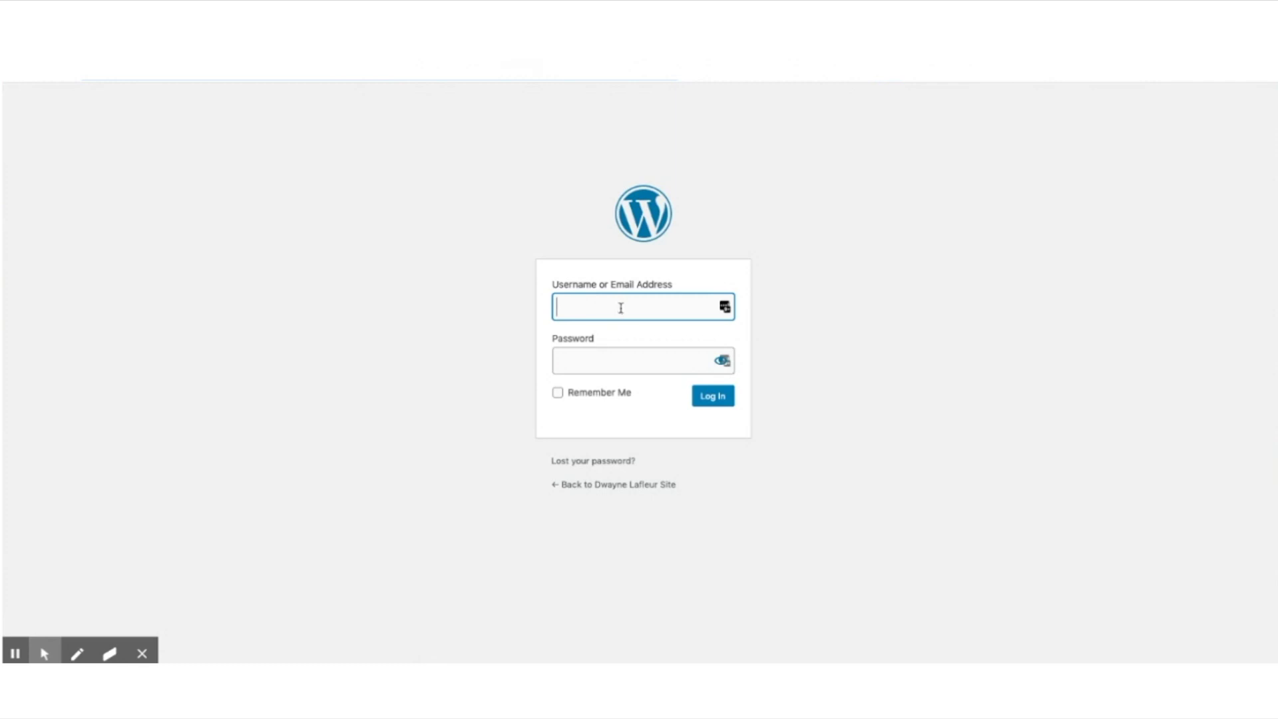
# - Sign in to the koalabearfacts WordPress admin and go to Settings > General
pyautogui.click(595, 461)
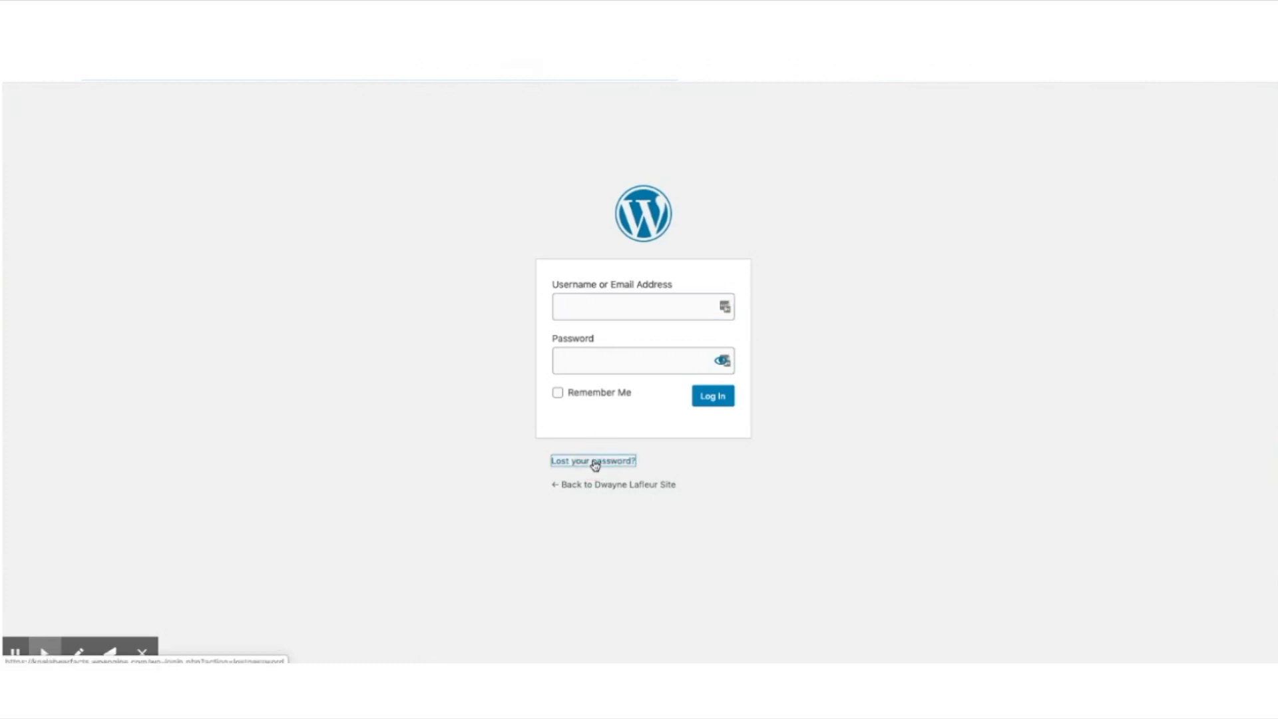
pyautogui.write('koalabearfacts')
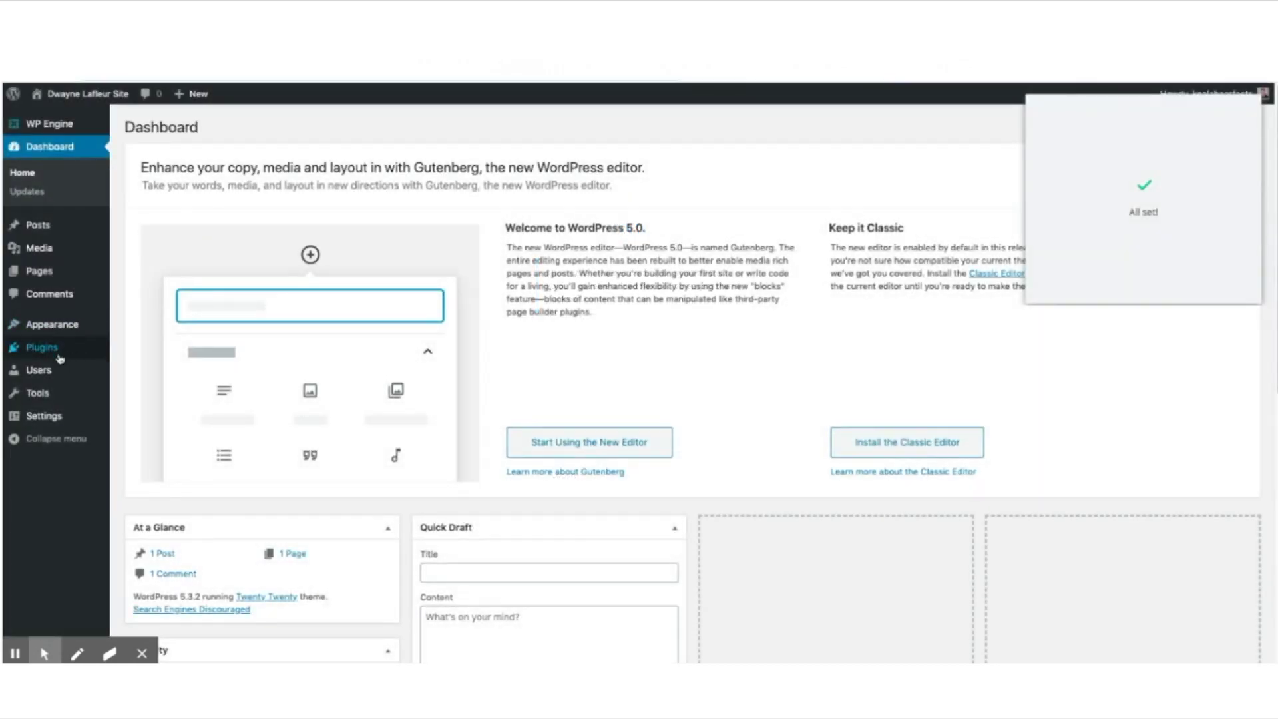
pyautogui.moveTo(51, 375)
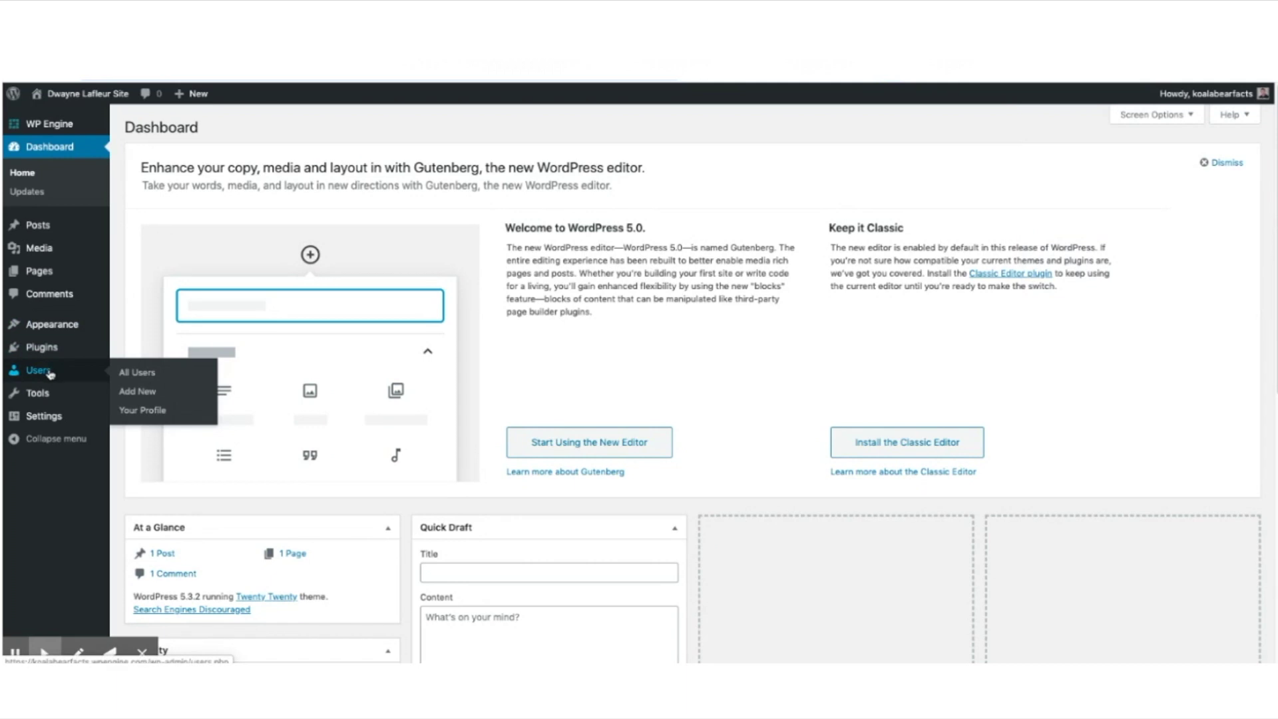
pyautogui.click(44, 415)
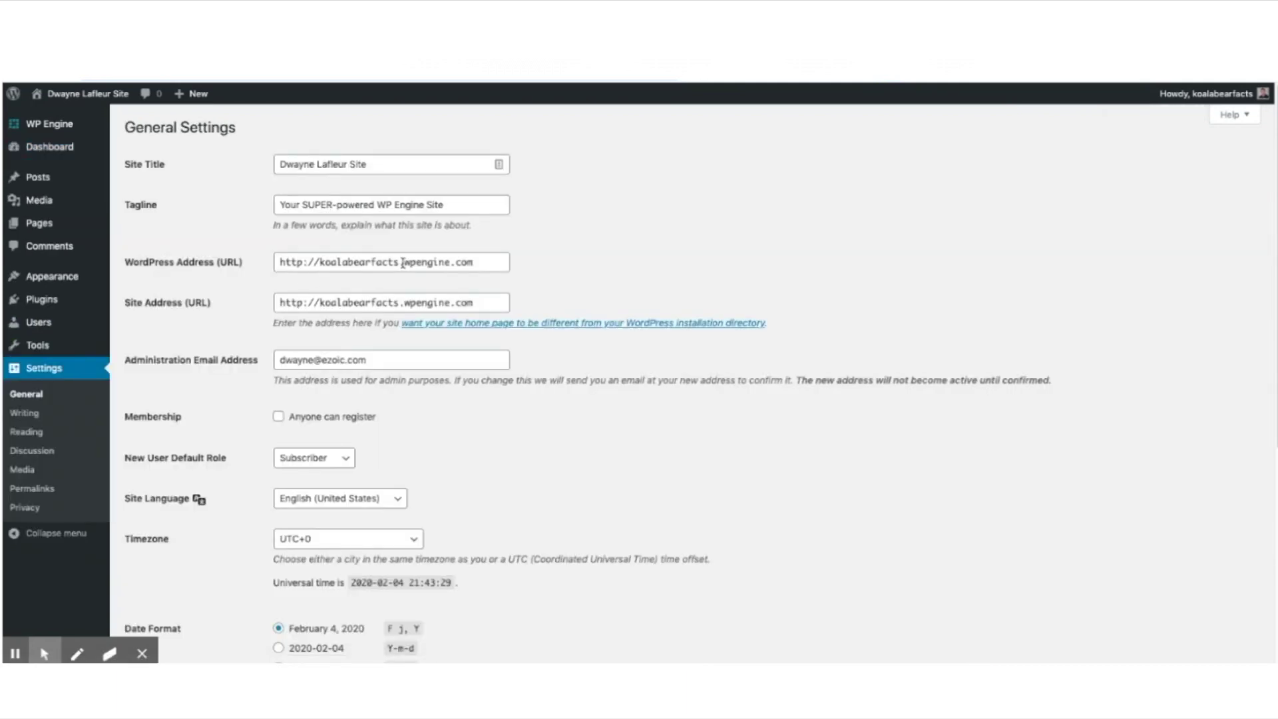
pyautogui.moveTo(404, 264); pyautogui.dragTo(456, 264)
pyautogui.press('BackSpace')
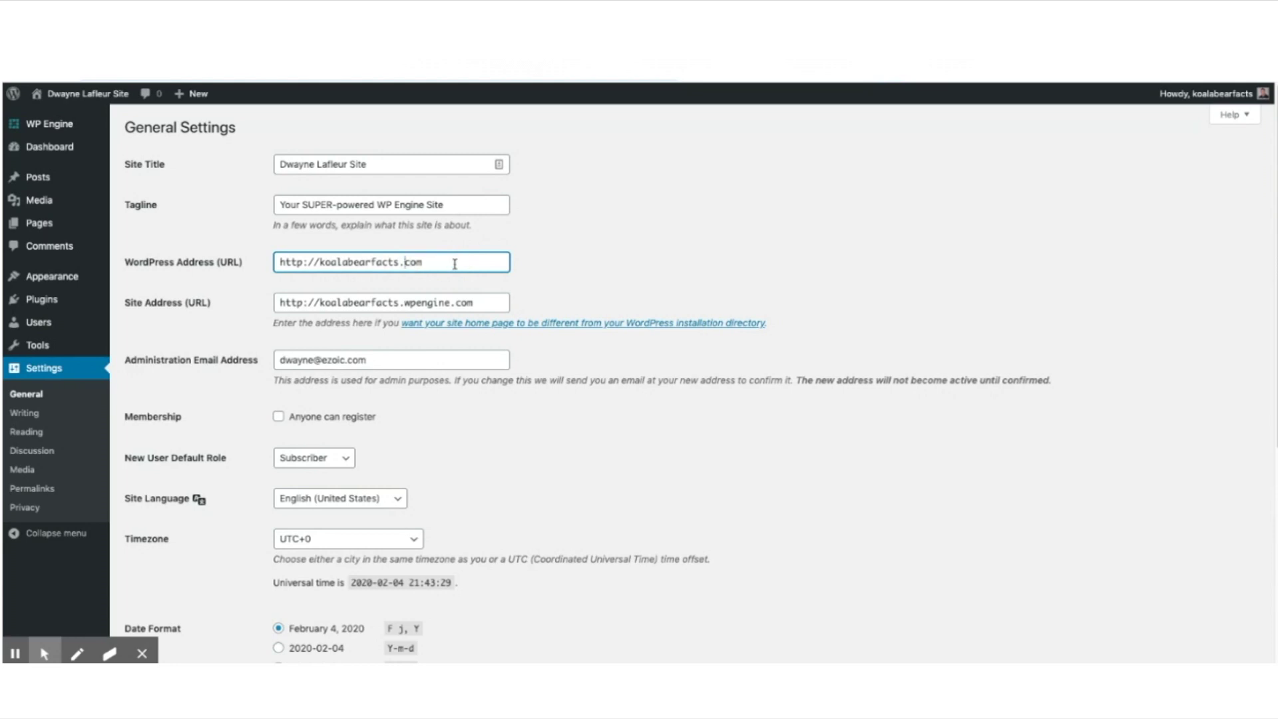
pyautogui.moveTo(405, 303); pyautogui.dragTo(457, 305)
pyautogui.press('BackSpace')
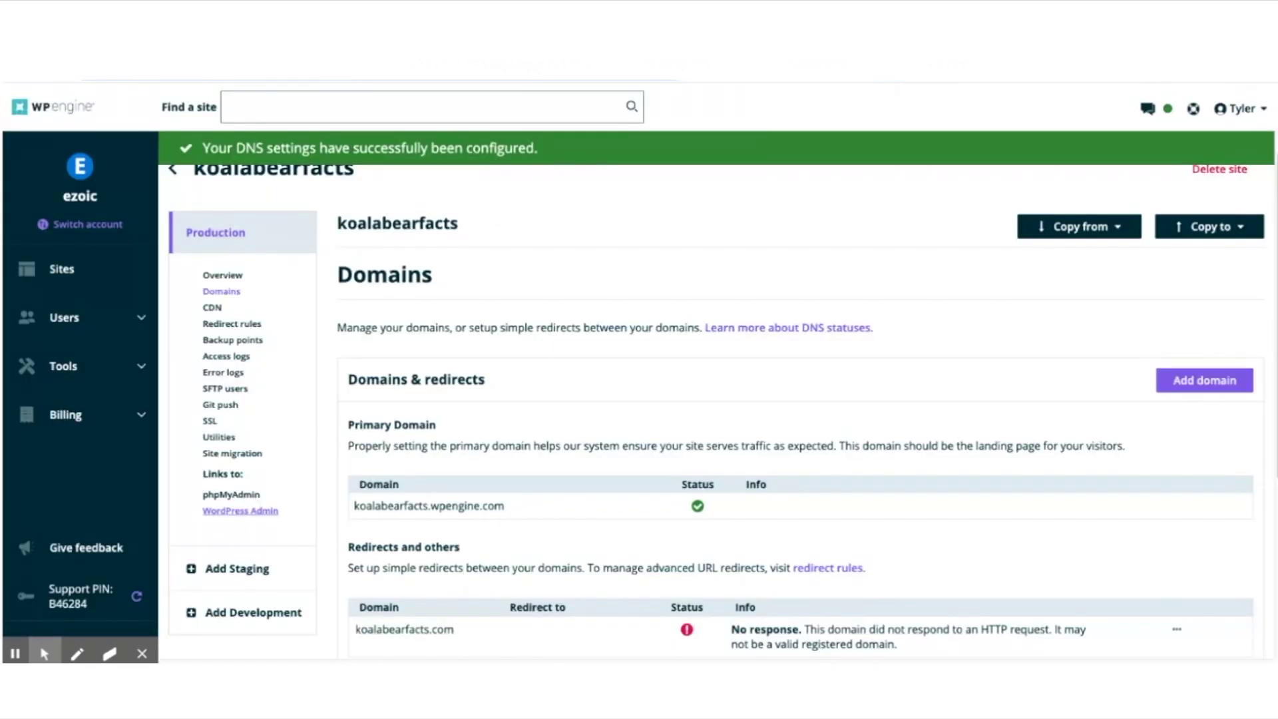
pyautogui.scroll(-3, 591, 294)
pyautogui.click(1175, 468)
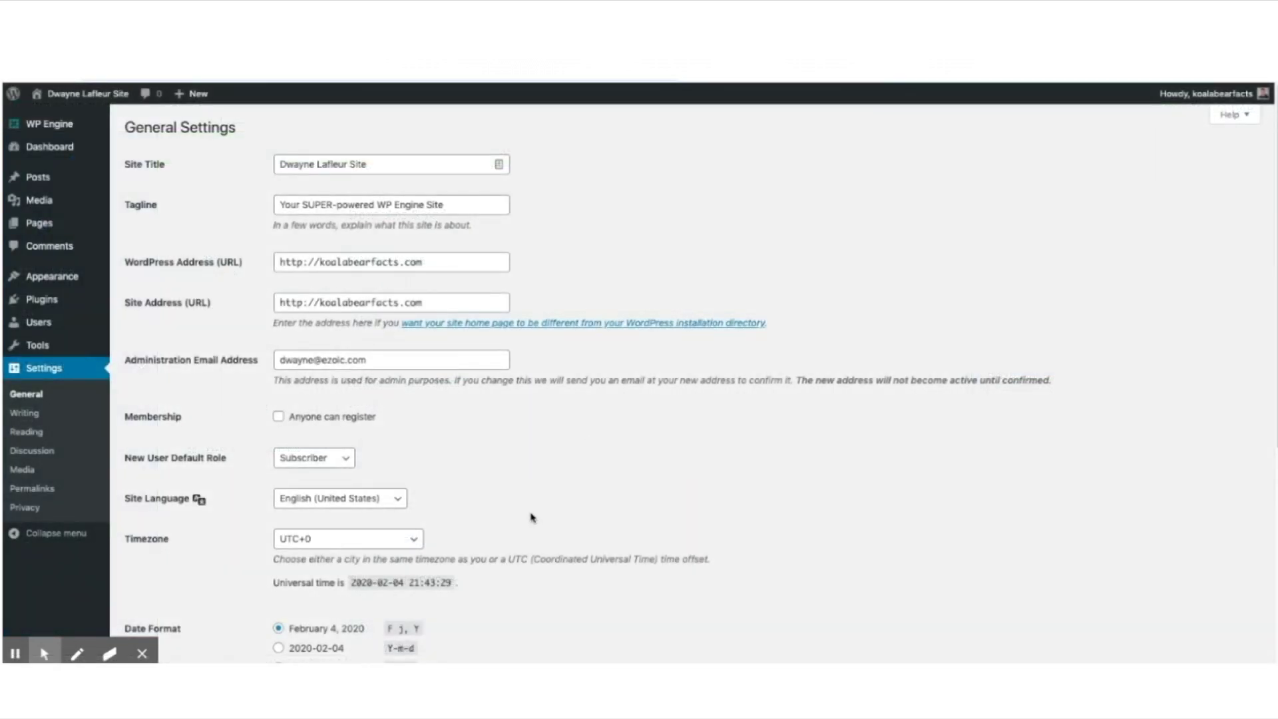
# - Save the new site addresses, then sign back in with the site username to reach the Dashboard
pyautogui.scroll(-5, 531, 518)
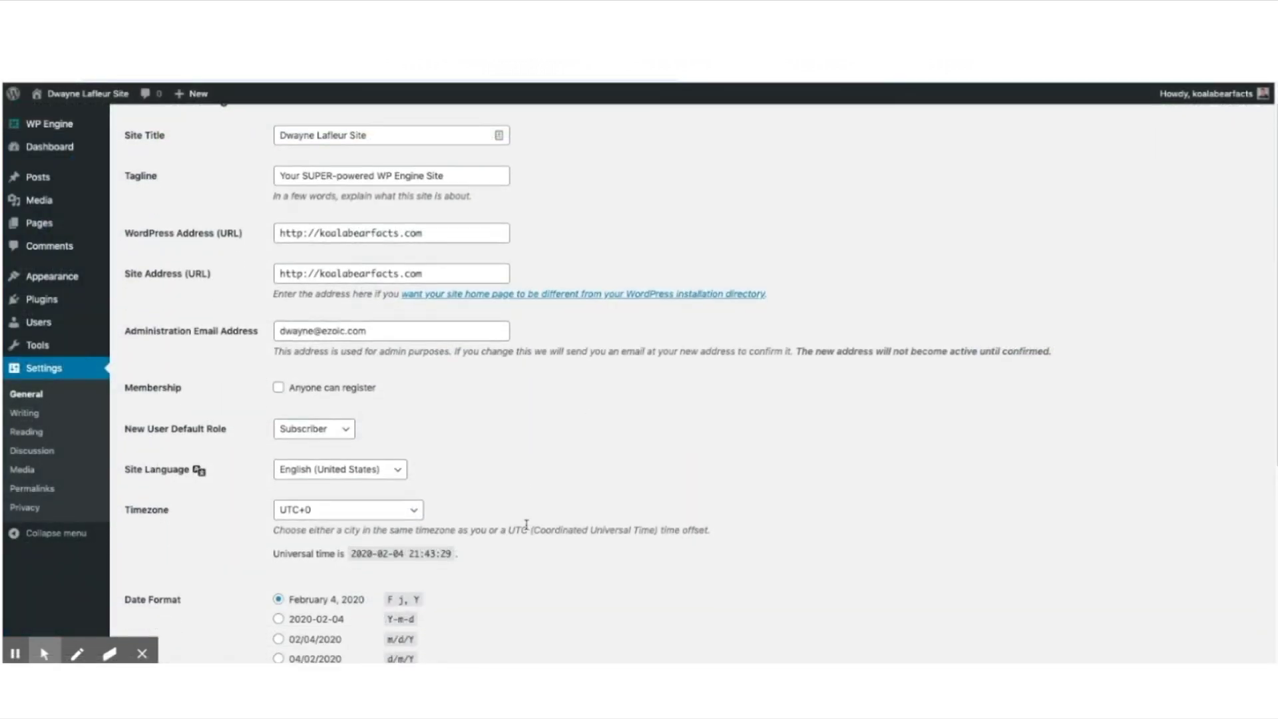
pyautogui.click(181, 601)
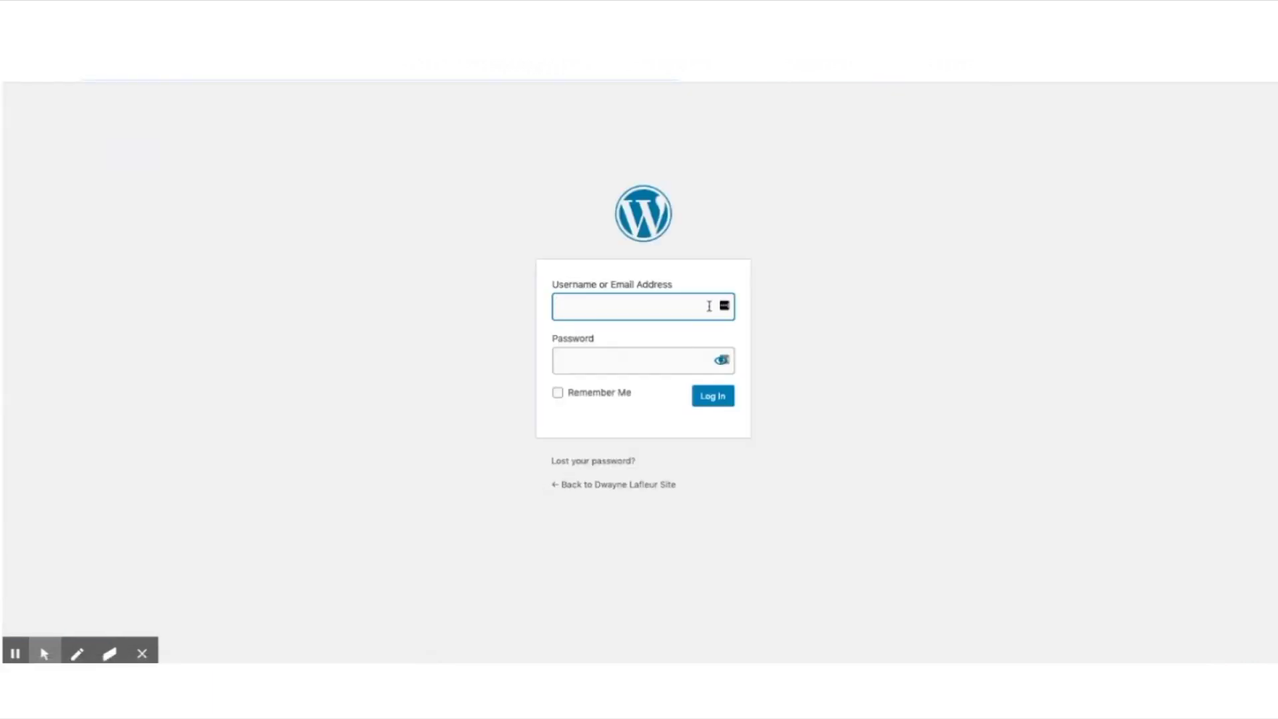
pyautogui.click(726, 307)
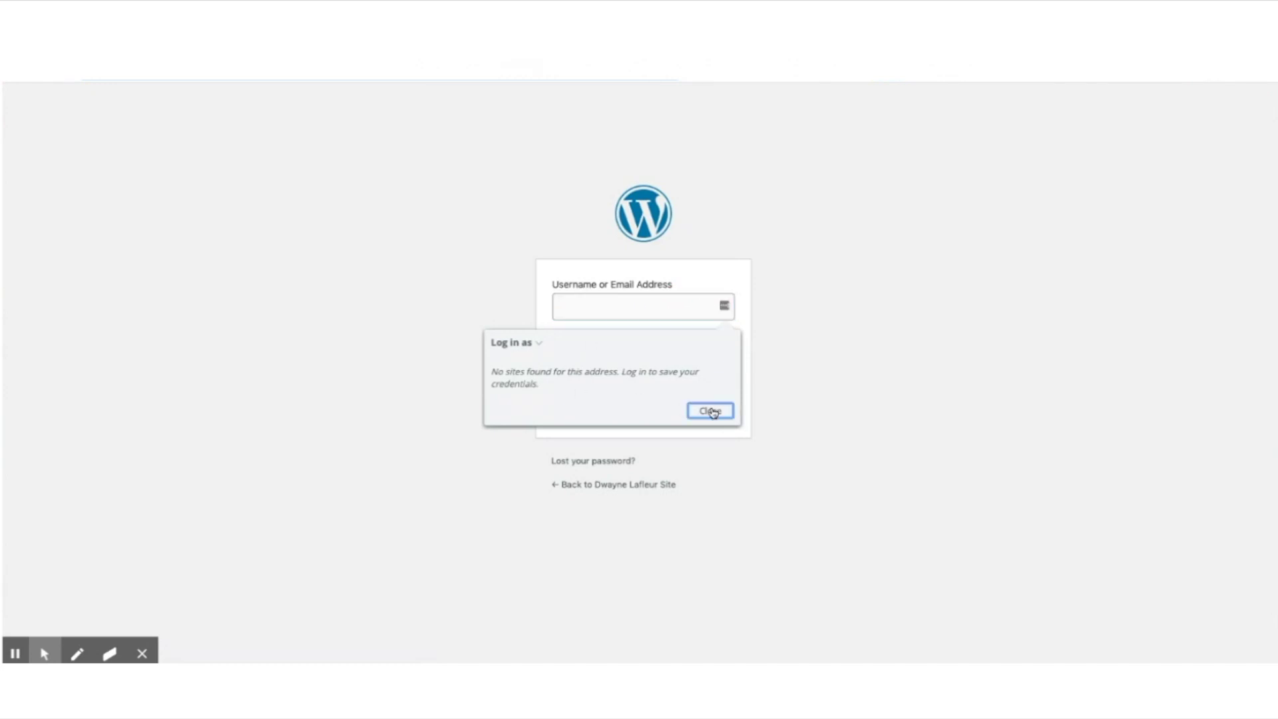
pyautogui.click(711, 411)
pyautogui.click(608, 313)
pyautogui.write('koalabearfacts')
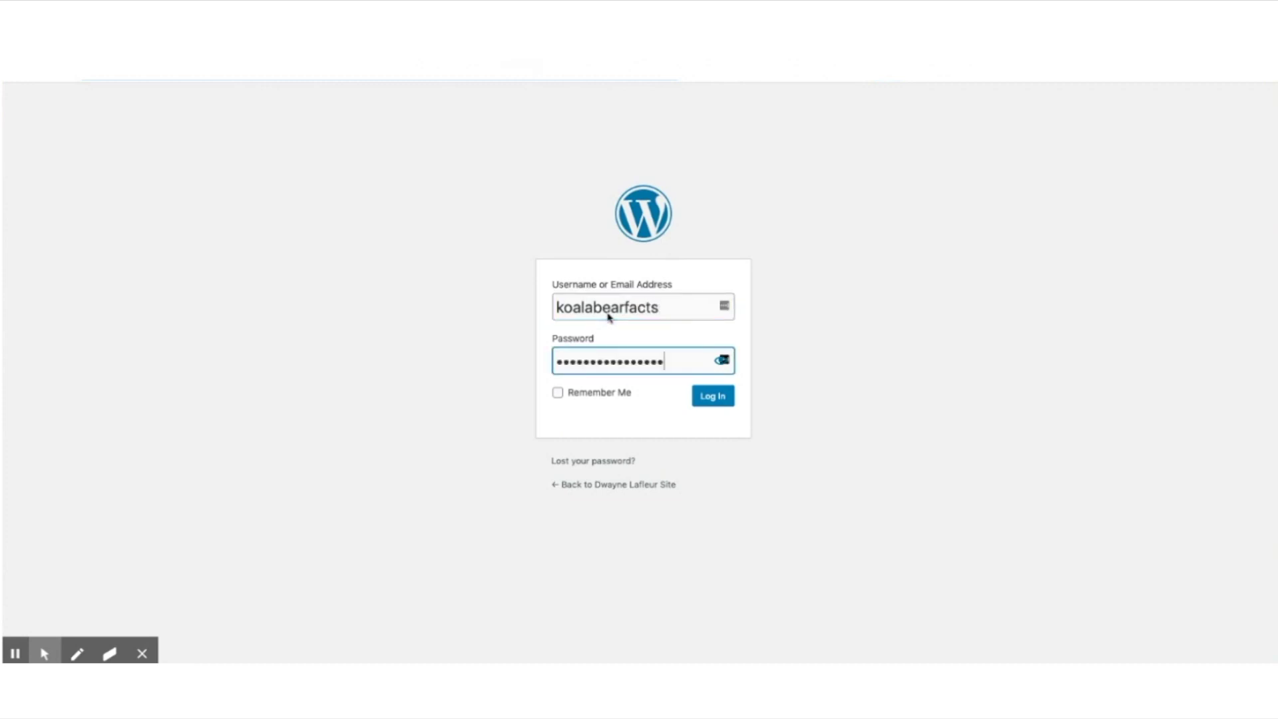
pyautogui.press('Return')
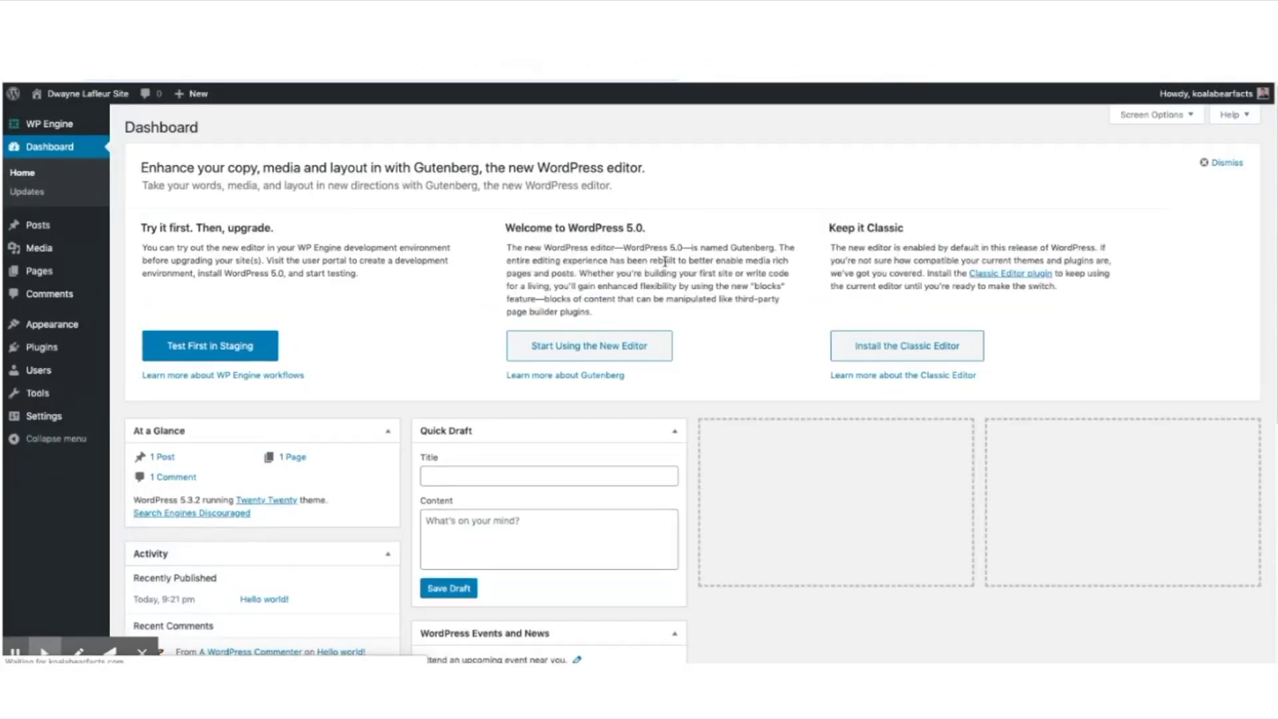